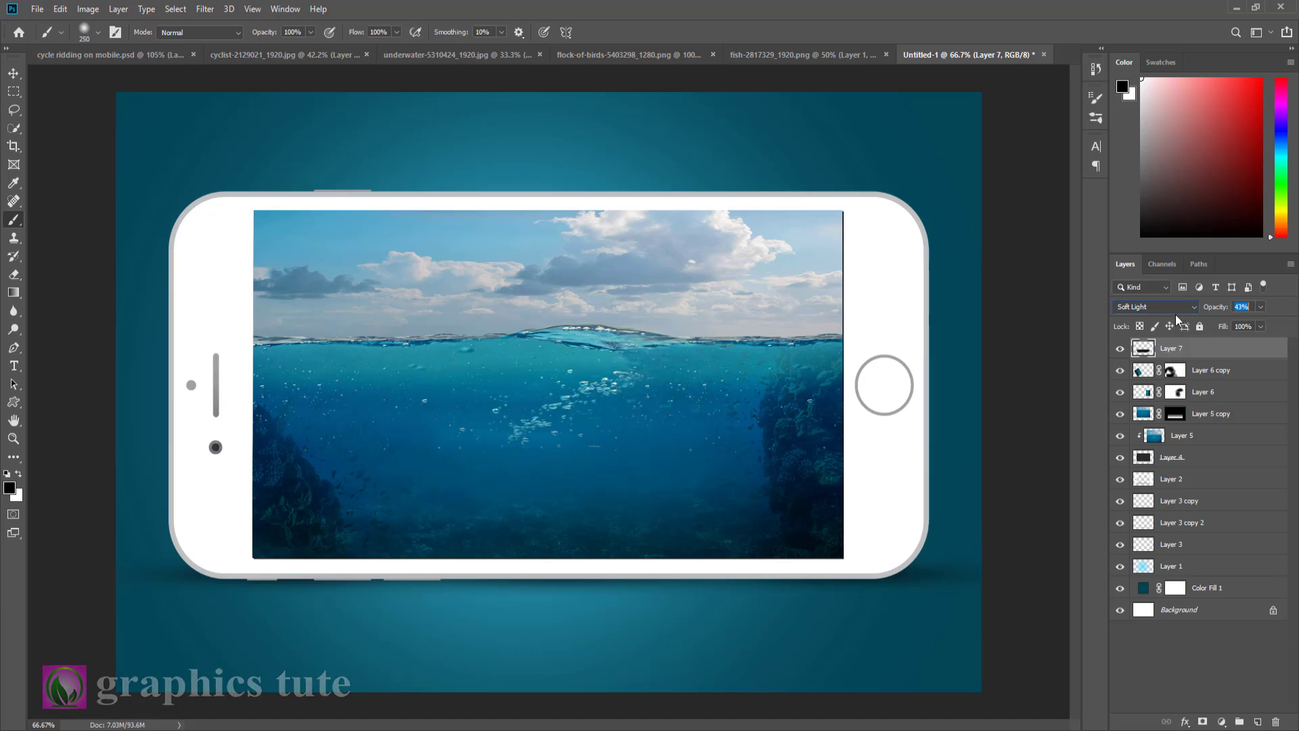
# Compare the image with and without Layer 7 and set that layer's opacity to 32%.
pyautogui.click(1120, 350)
pyautogui.click(1121, 350)
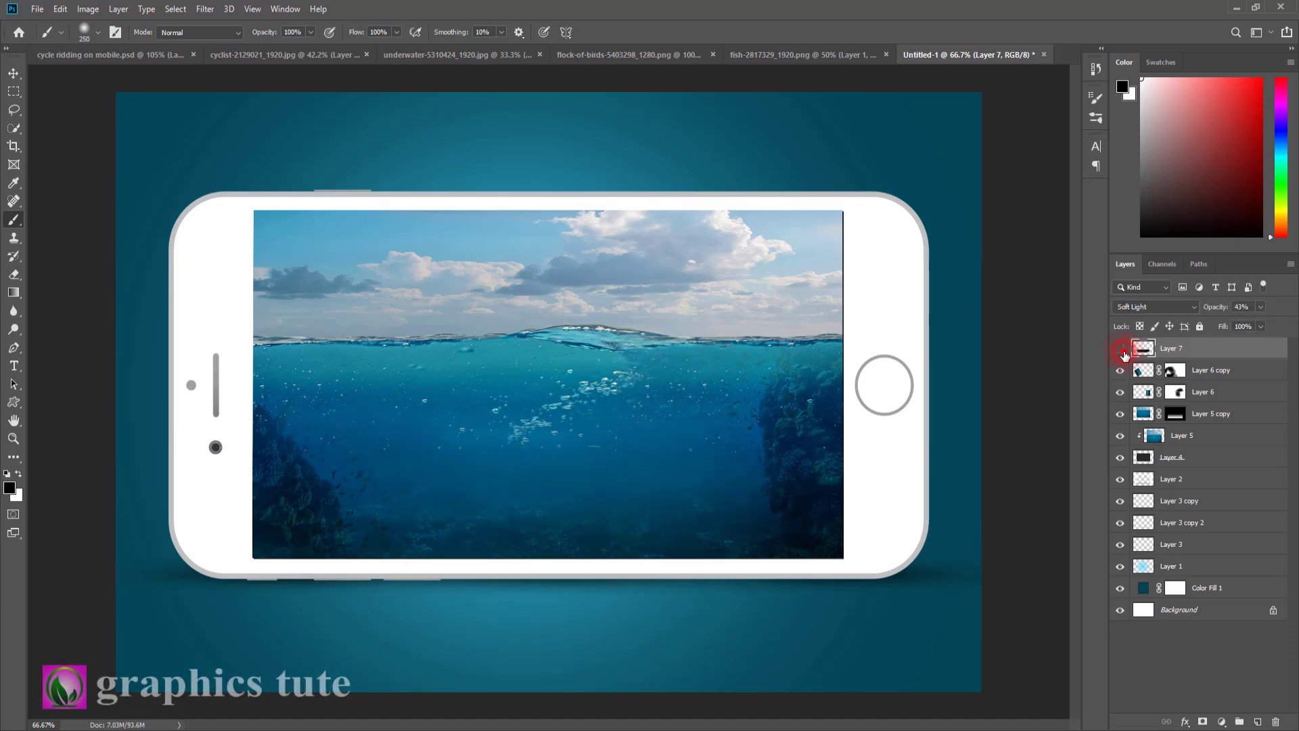
pyautogui.click(1120, 349)
pyautogui.click(1121, 350)
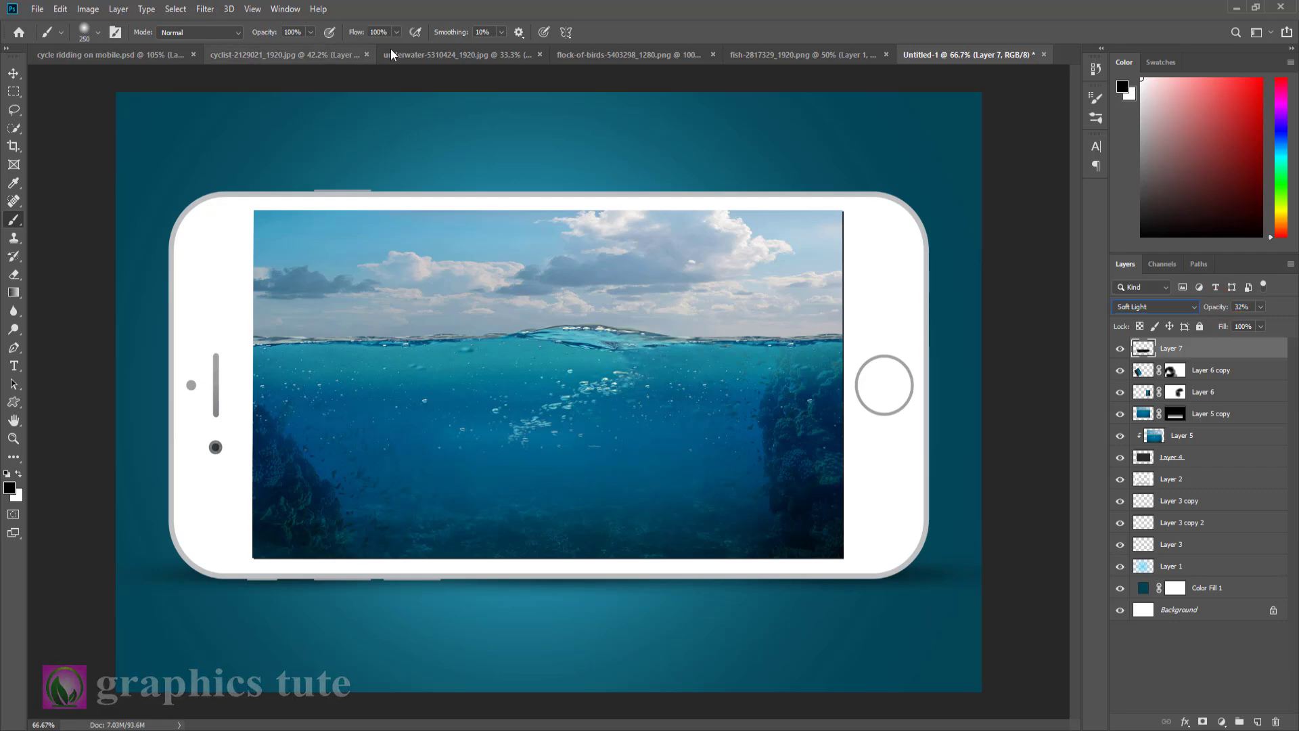
# Bring the masked cyclist from cyclist-2129021_1920.jpg into the Untitled-1 phone composition.
pyautogui.click(271, 56)
pyautogui.press('v')
pyautogui.moveTo(603, 283); pyautogui.dragTo(903, 576)
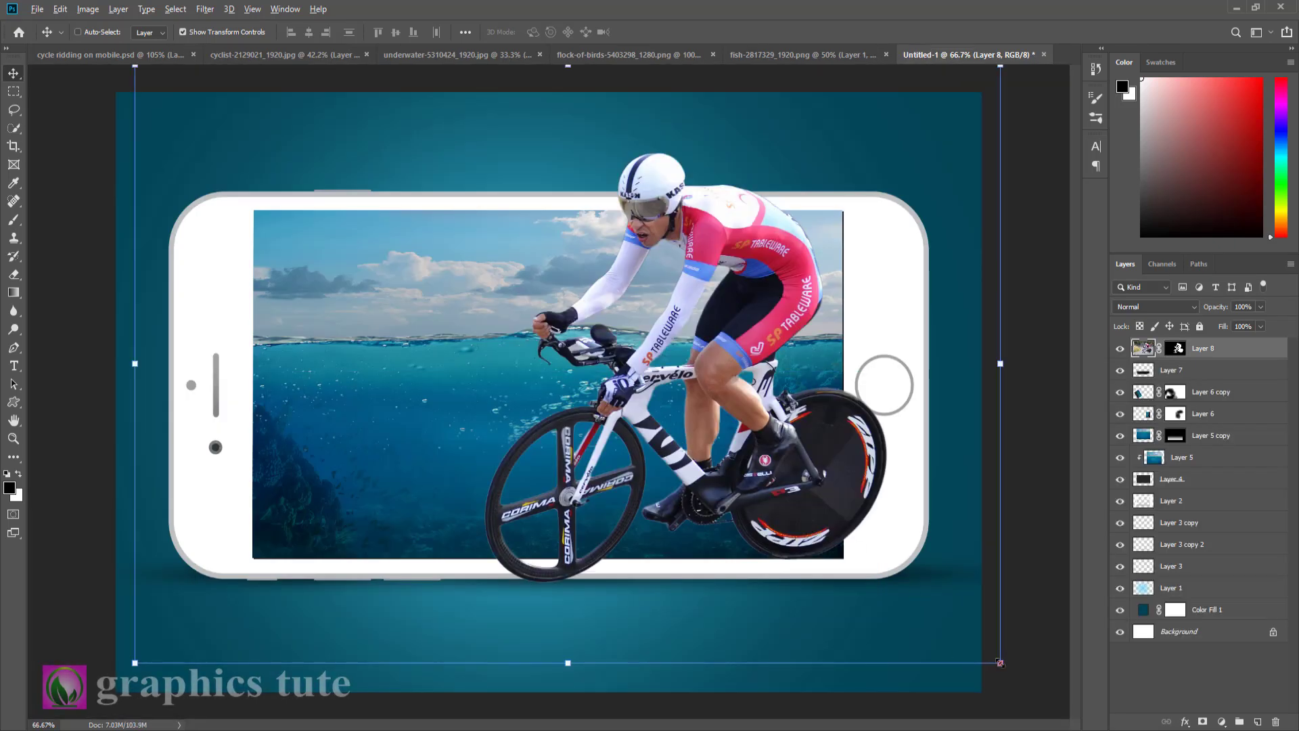
# Scale the cyclist to about 59.5% and position it mid-screen on the phone, with the upper body above the waterline.
pyautogui.moveTo(1000, 662); pyautogui.dragTo(793, 520)
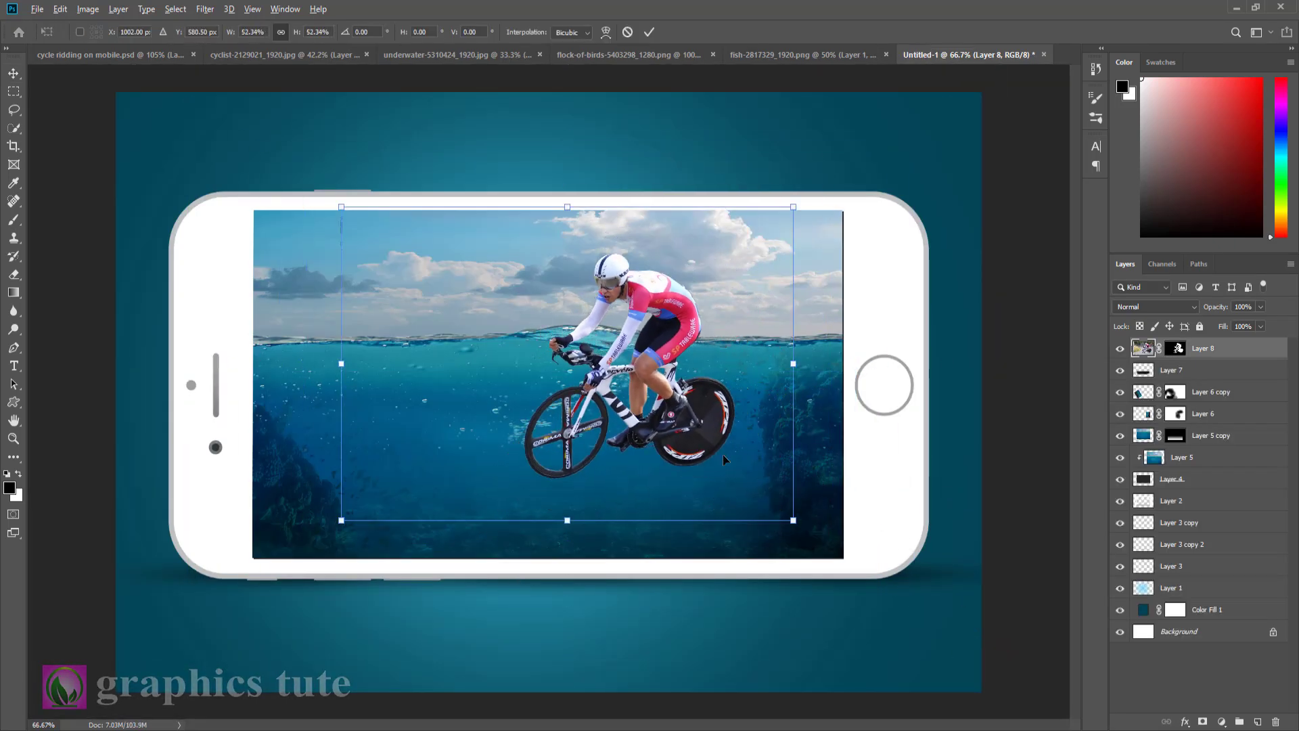
pyautogui.moveTo(661, 400); pyautogui.dragTo(550, 407)
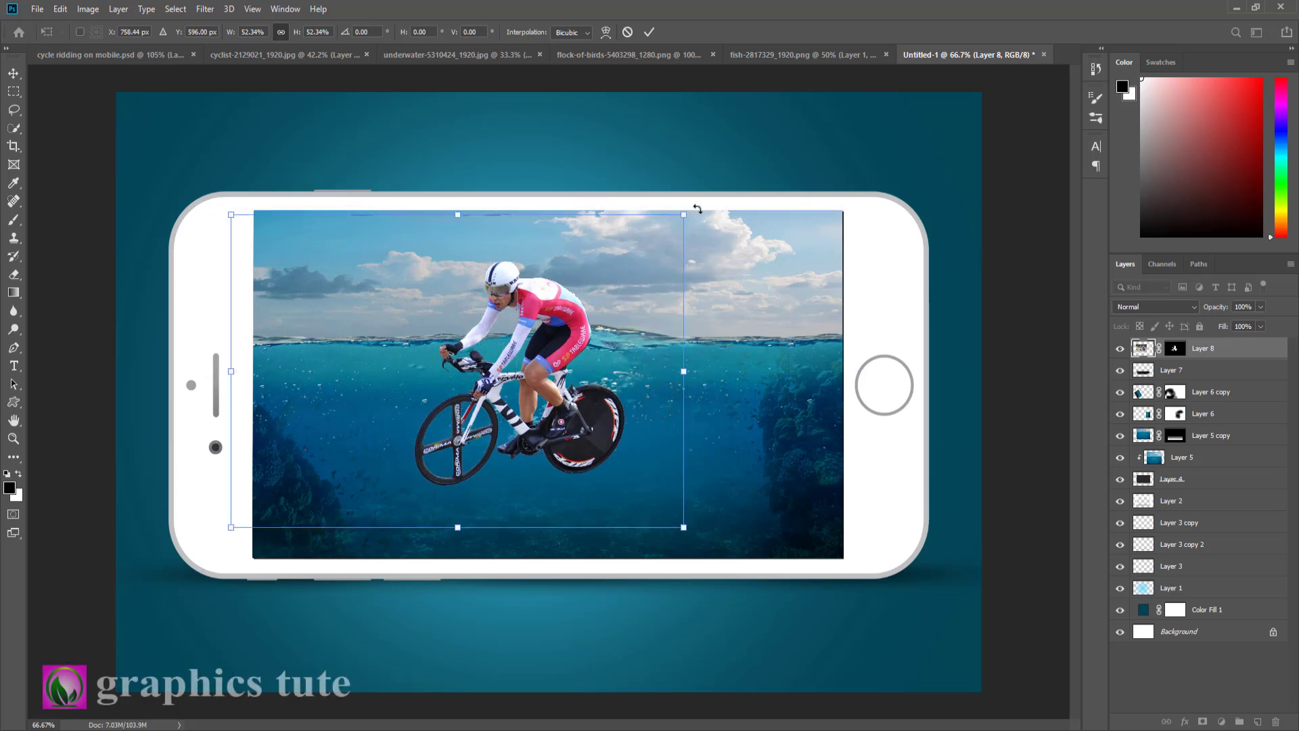
pyautogui.moveTo(688, 214); pyautogui.dragTo(715, 192)
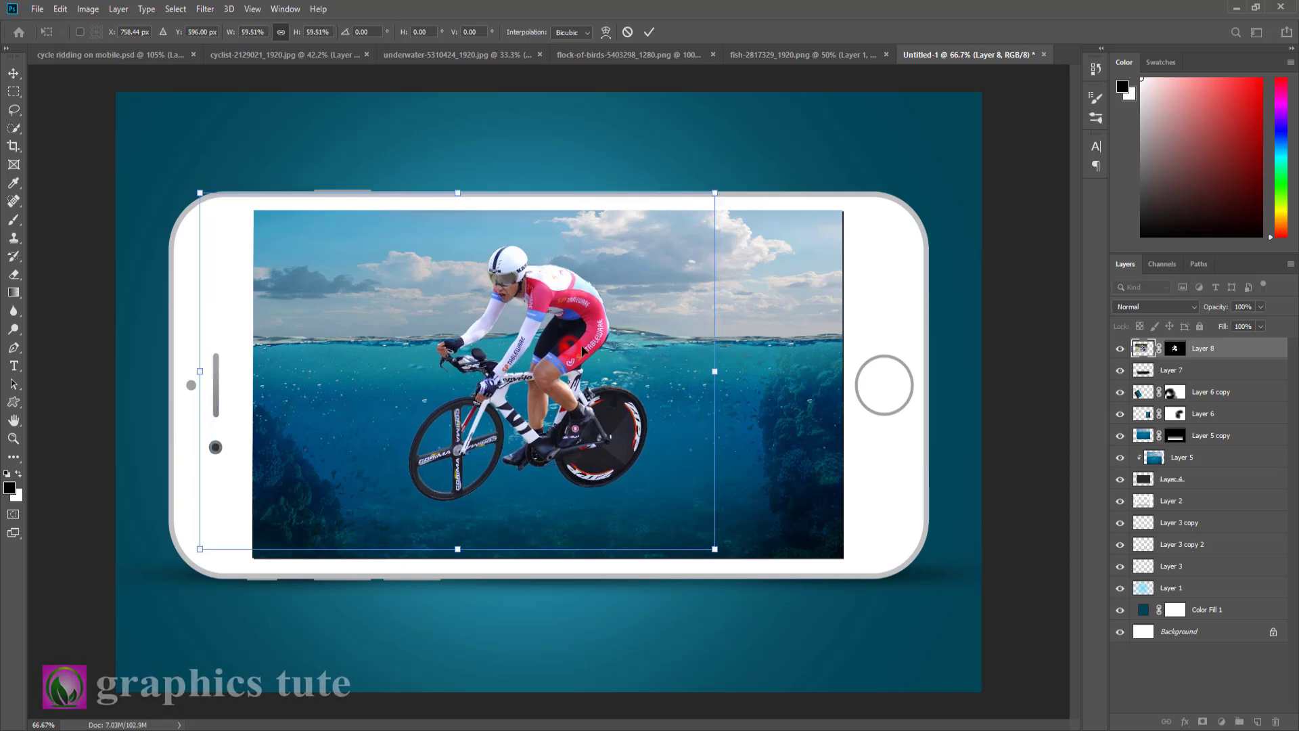
pyautogui.moveTo(583, 349); pyautogui.dragTo(599, 362)
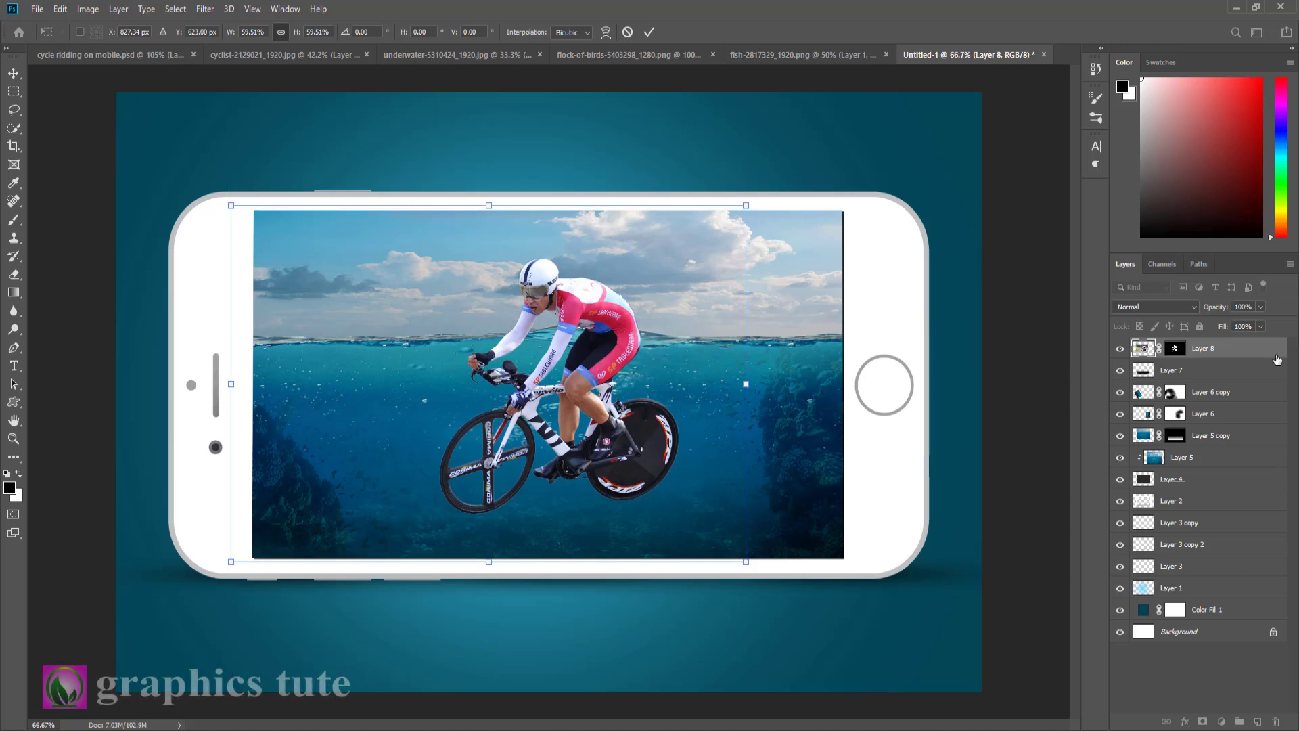
pyautogui.click(651, 32)
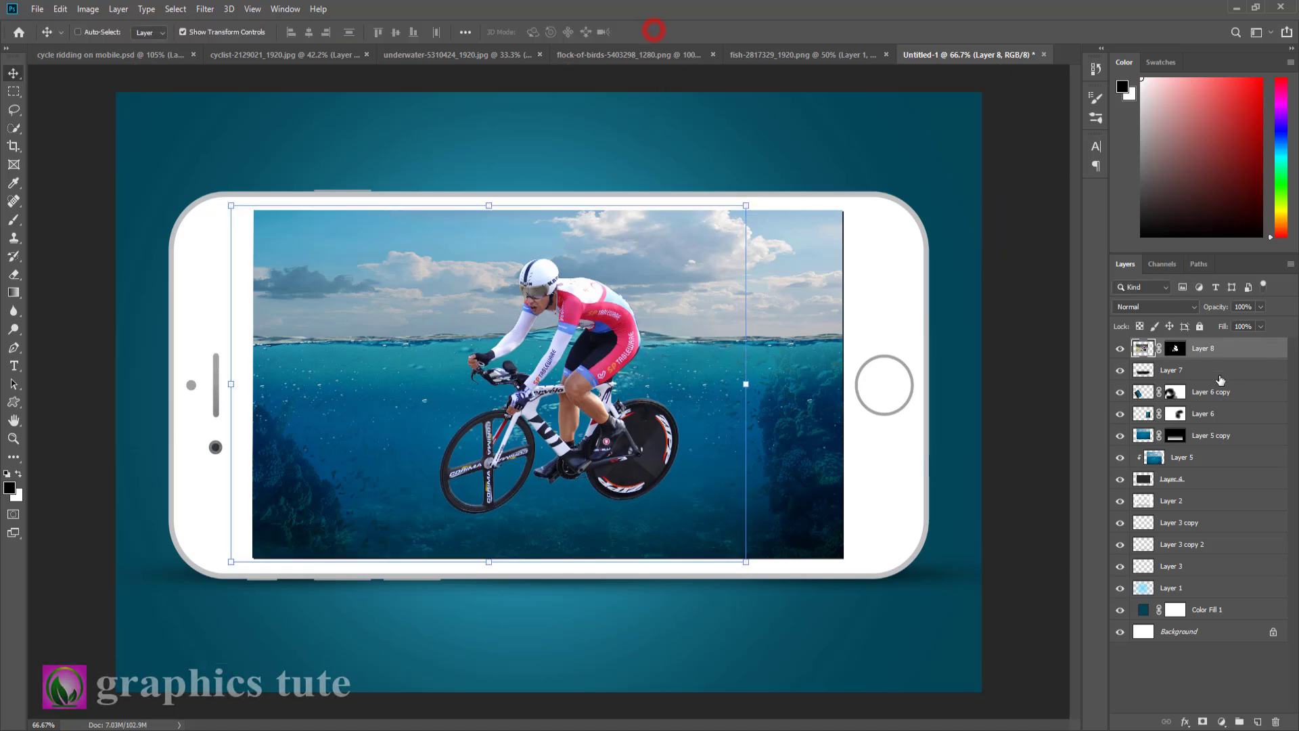
# Apply the layer mask on the cyclist's Layer 8 and duplicate the layer.
pyautogui.rightClick(1176, 349)
pyautogui.click(1191, 383)
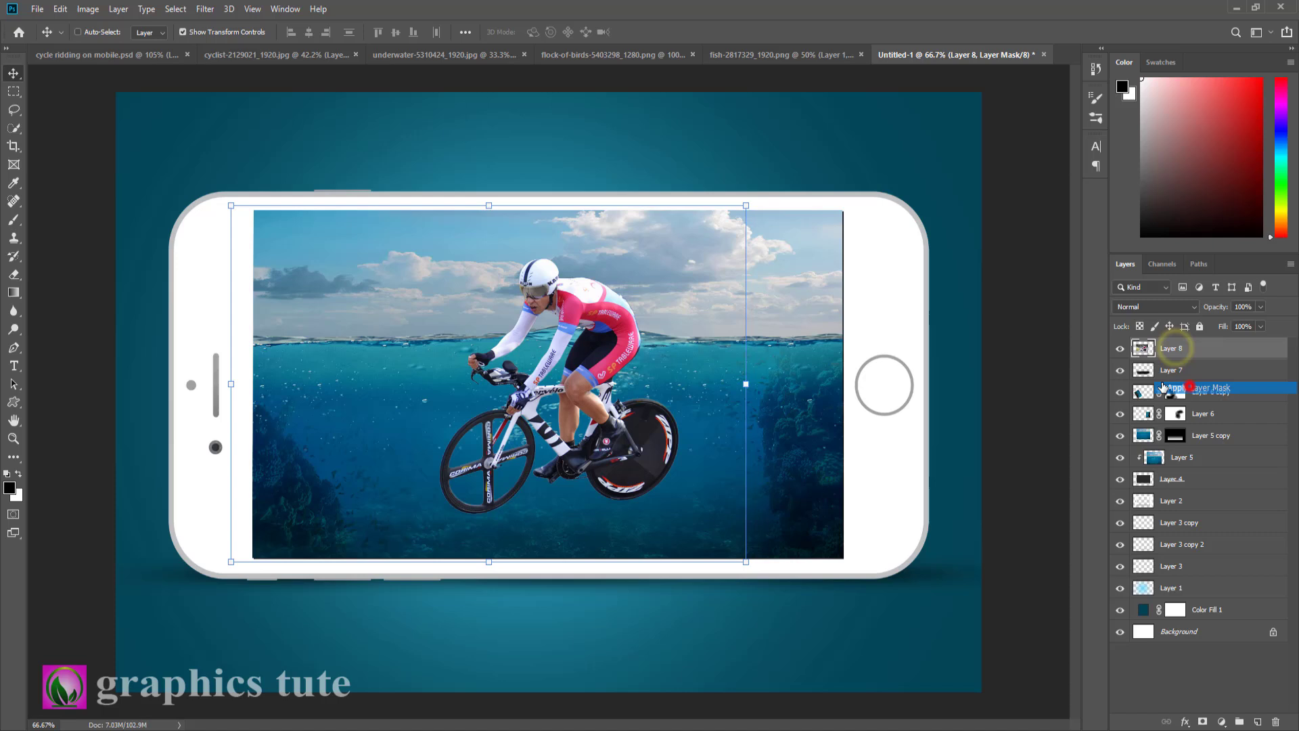
pyautogui.click(13, 440)
pyautogui.click(630, 504)
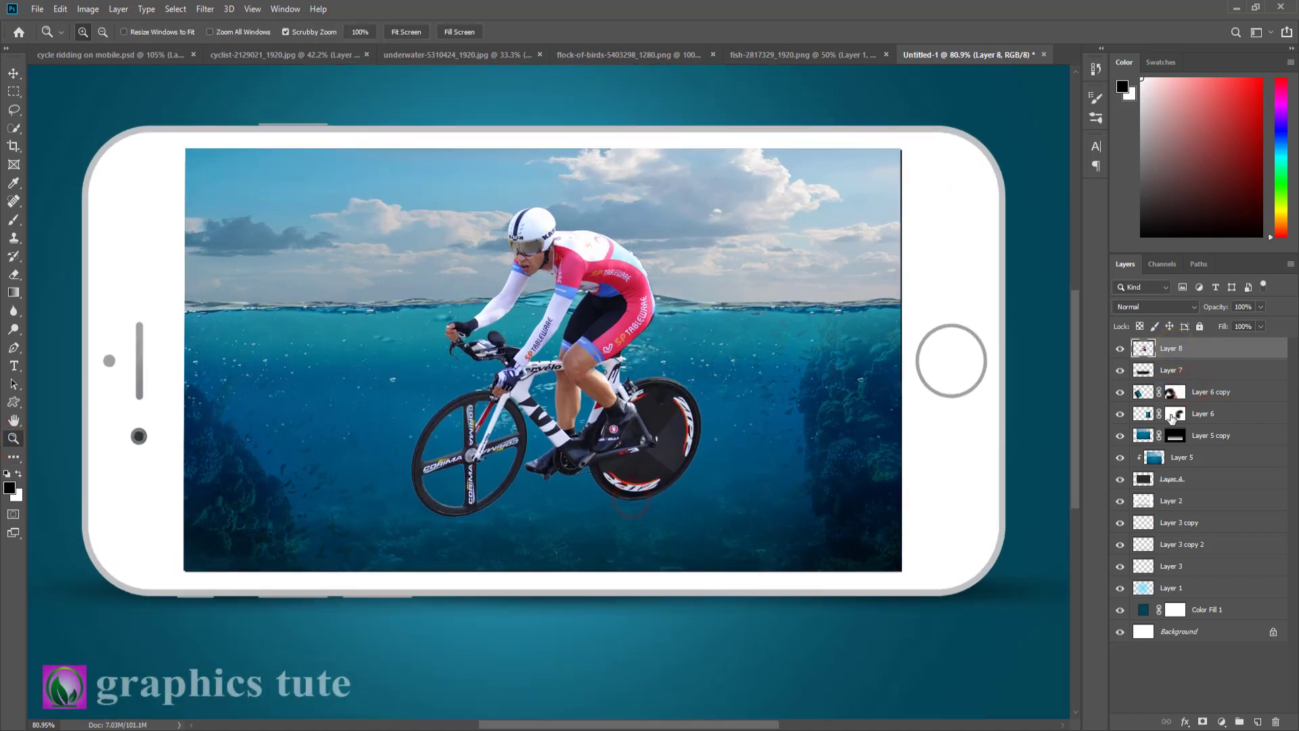
pyautogui.hotkey('ctrl', 'j')
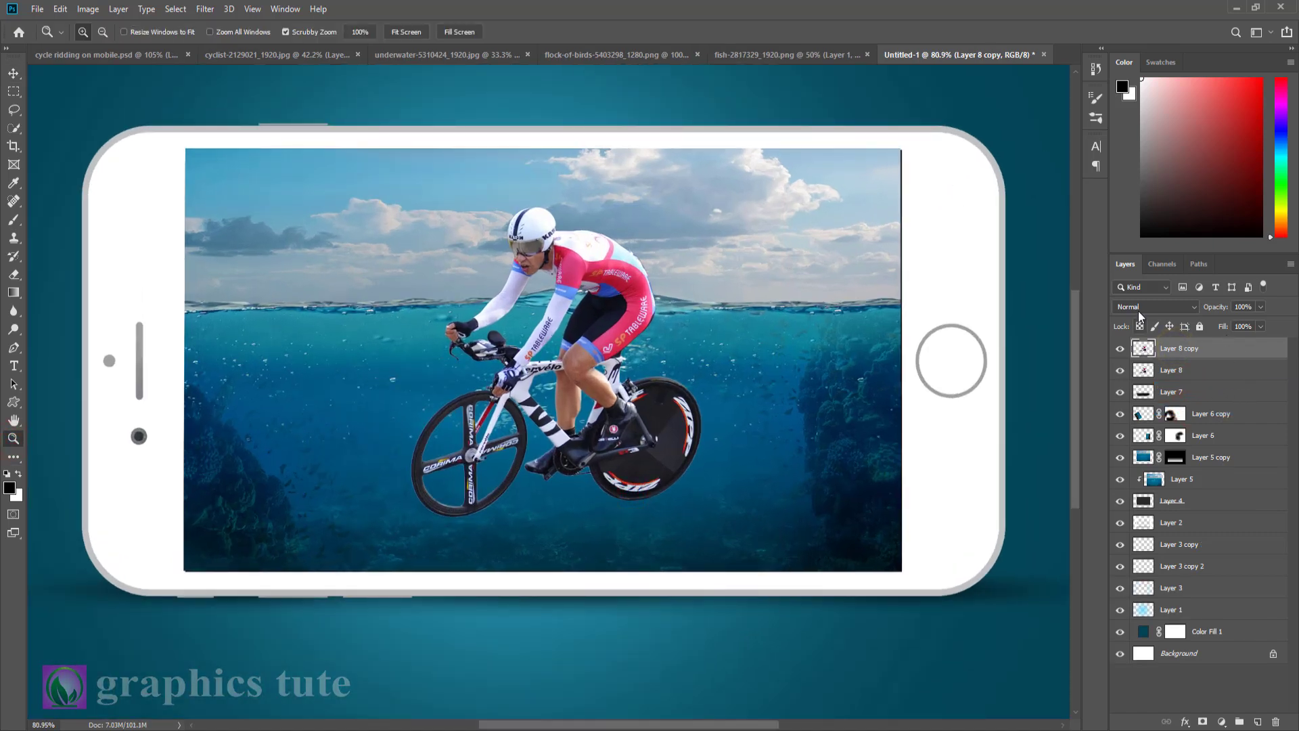
# Hide Layer 8 copy, set Layer 8's blend mode to Soft Light, and show the copy again.
pyautogui.click(1119, 348)
pyautogui.click(1150, 370)
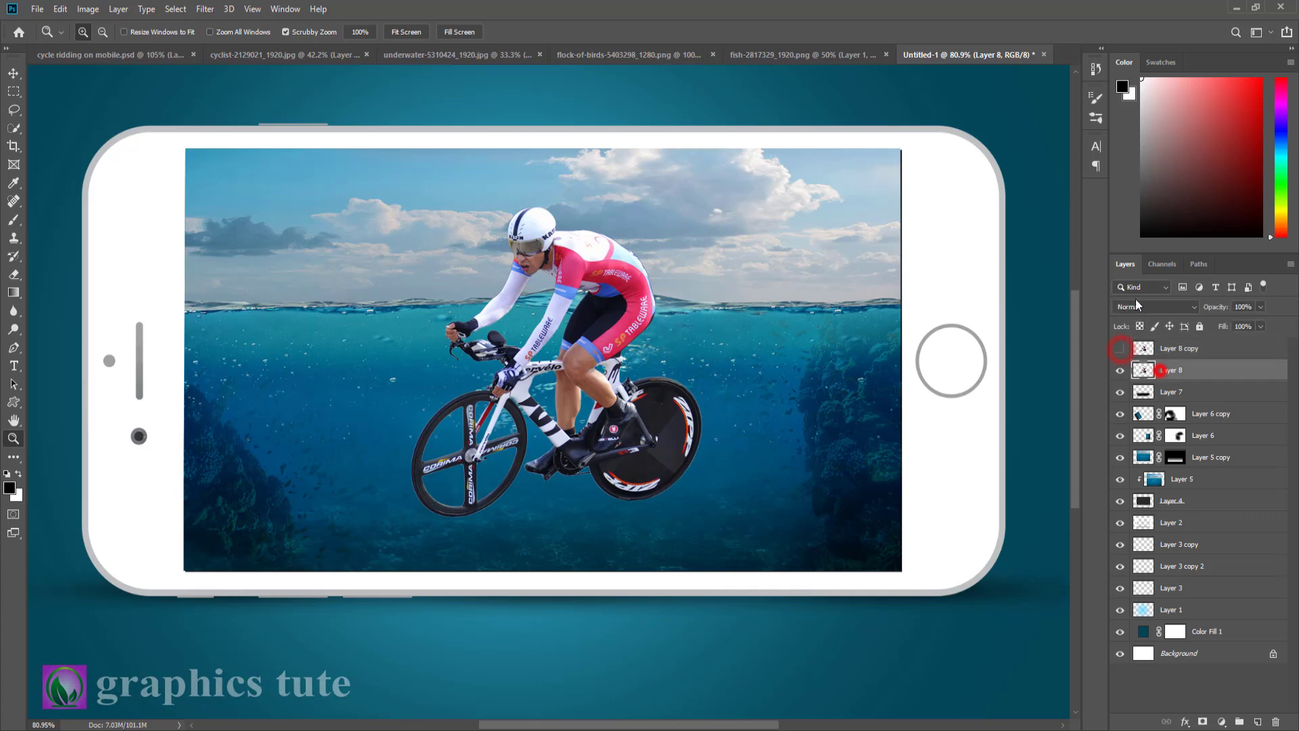
pyautogui.click(1137, 306)
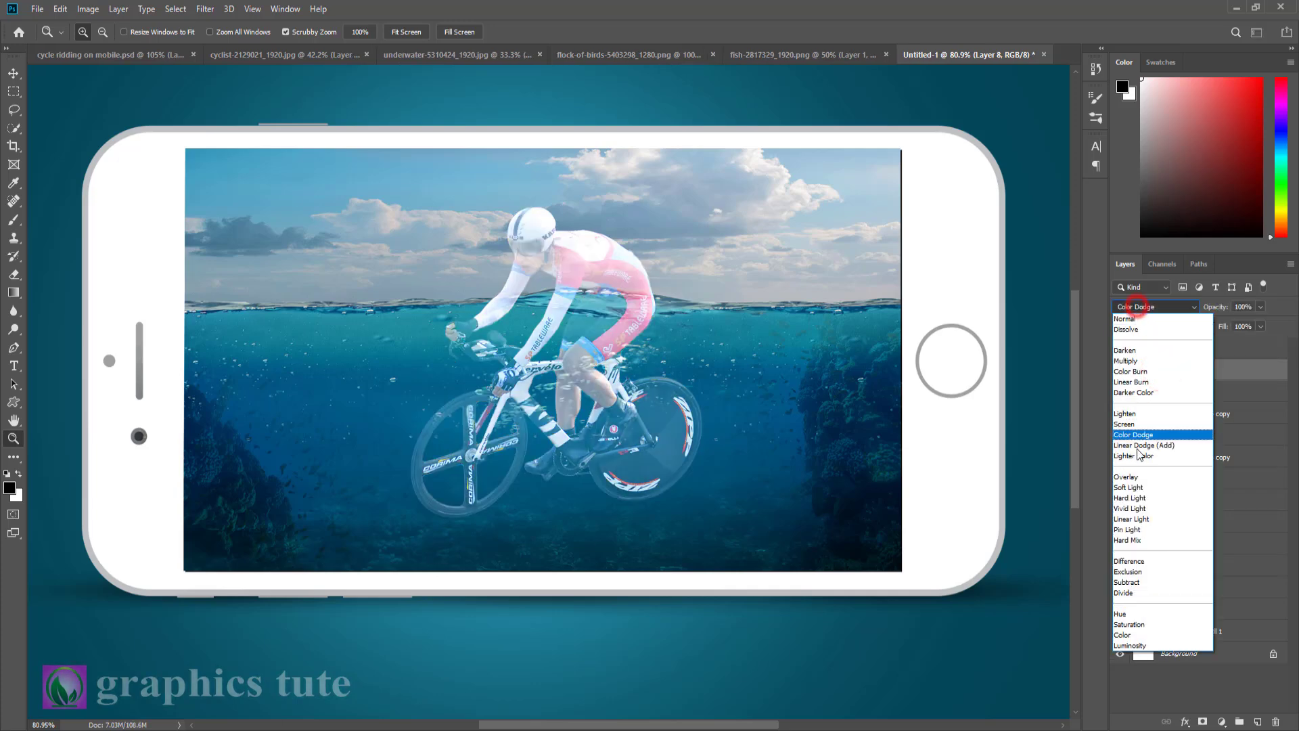
pyautogui.click(1133, 485)
pyautogui.click(1180, 349)
pyautogui.click(1120, 349)
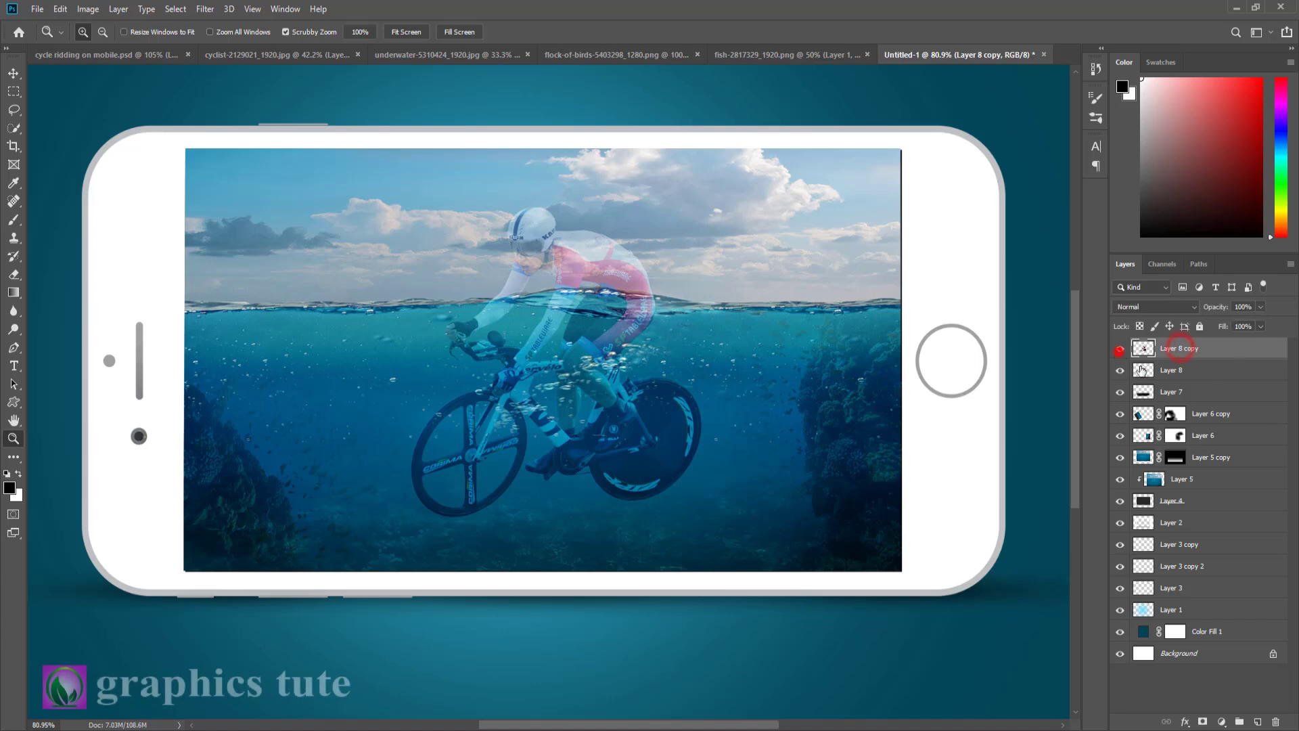
# Add a layer mask to Layer 8 copy and paint out the bicycle and legs below the water in black.
pyautogui.click(1202, 723)
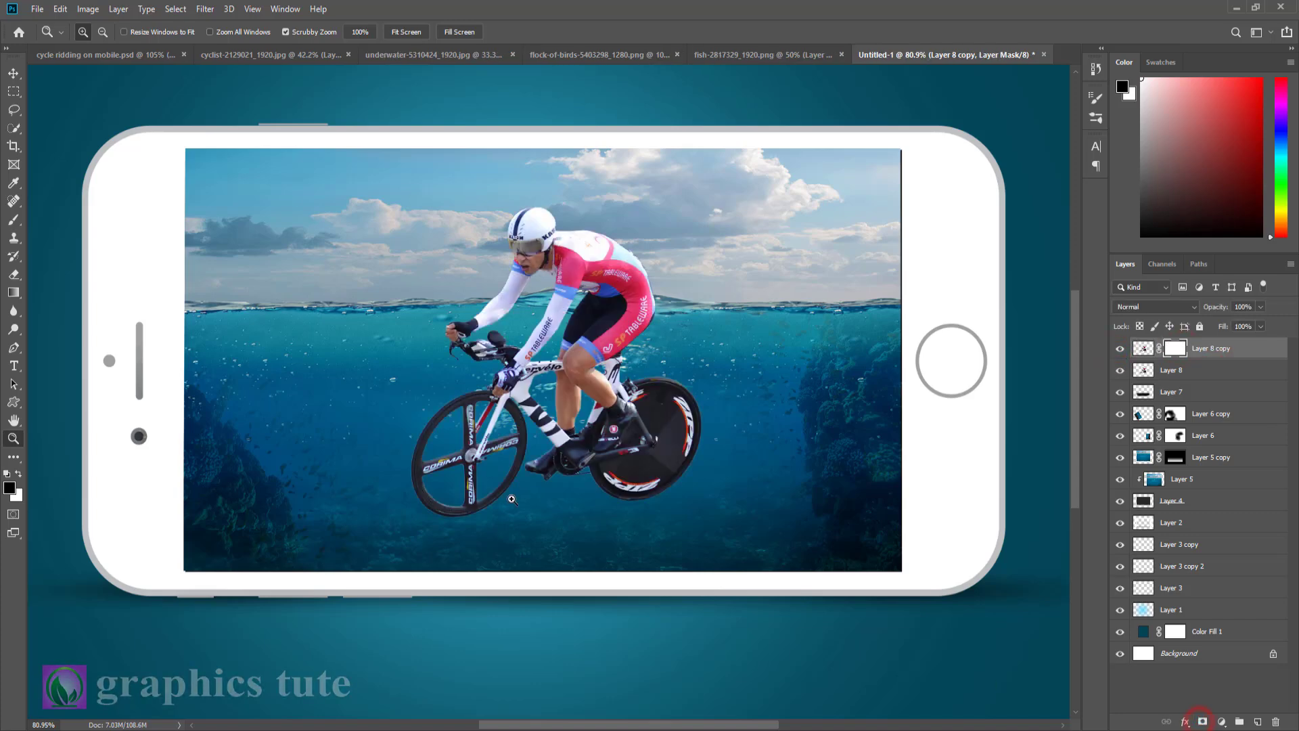
pyautogui.moveTo(539, 473); pyautogui.dragTo(661, 466)
pyautogui.press('b')
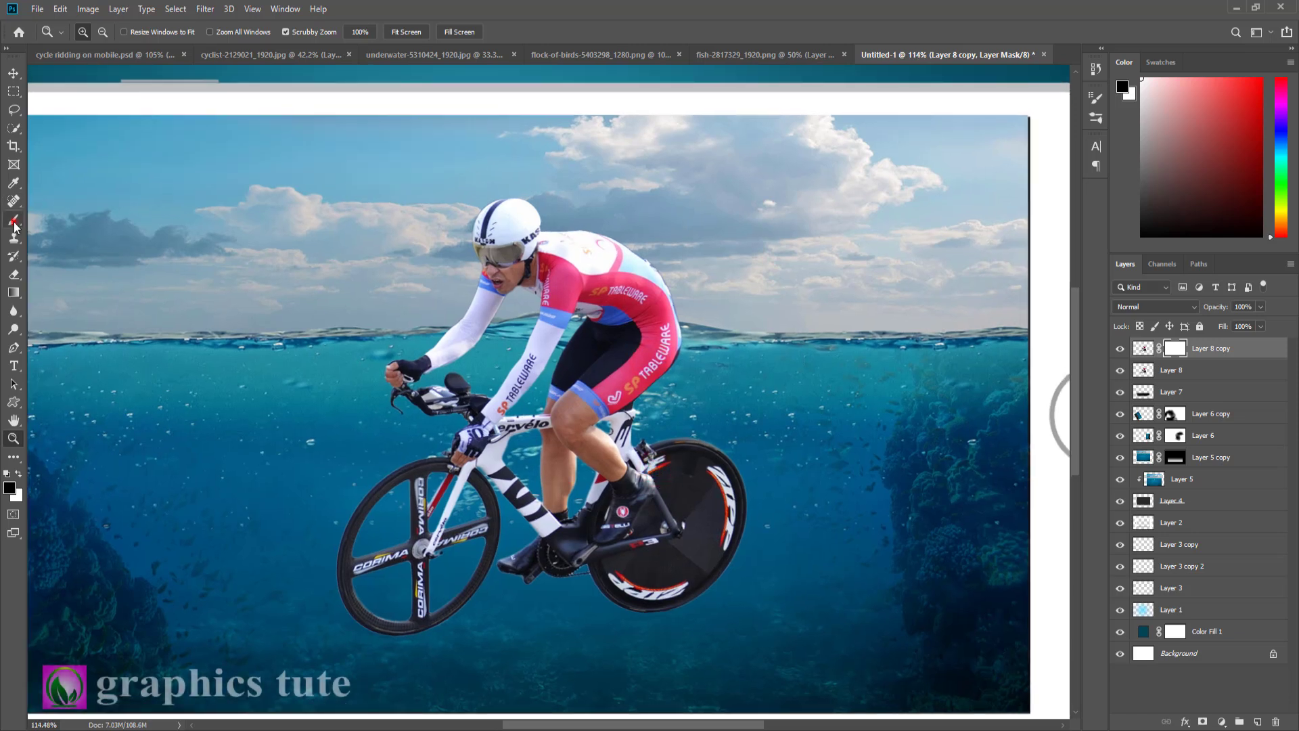
pyautogui.press('[')
pyautogui.press('[')
pyautogui.press('[')
pyautogui.press('[')
pyautogui.press('[')
pyautogui.press('[')
pyautogui.moveTo(319, 530)
pyautogui.mouseDown()
pyautogui.moveTo(465, 581)
pyautogui.moveTo(365, 468)
pyautogui.moveTo(542, 583)
pyautogui.moveTo(476, 535)
pyautogui.moveTo(490, 574)
pyautogui.moveTo(370, 534)
pyautogui.moveTo(538, 503)
pyautogui.moveTo(487, 494)
pyautogui.moveTo(438, 547)
pyautogui.moveTo(599, 589)
pyautogui.moveTo(542, 509)
pyautogui.moveTo(633, 433)
pyautogui.moveTo(668, 454)
pyautogui.moveTo(657, 468)
pyautogui.moveTo(761, 511)
pyautogui.moveTo(569, 617)
pyautogui.moveTo(575, 502)
pyautogui.moveTo(693, 433)
pyautogui.moveTo(543, 400)
pyautogui.moveTo(560, 398)
pyautogui.moveTo(415, 404)
pyautogui.moveTo(376, 379)
pyautogui.moveTo(422, 394)
pyautogui.moveTo(453, 379)
pyautogui.moveTo(442, 352)
pyautogui.mouseUp()
# Refine the Layer 8 copy mask with a smaller brush, hiding the submerged arms and thigh up to the waterline.
pyautogui.press('[')
pyautogui.press('[')
pyautogui.press('[')
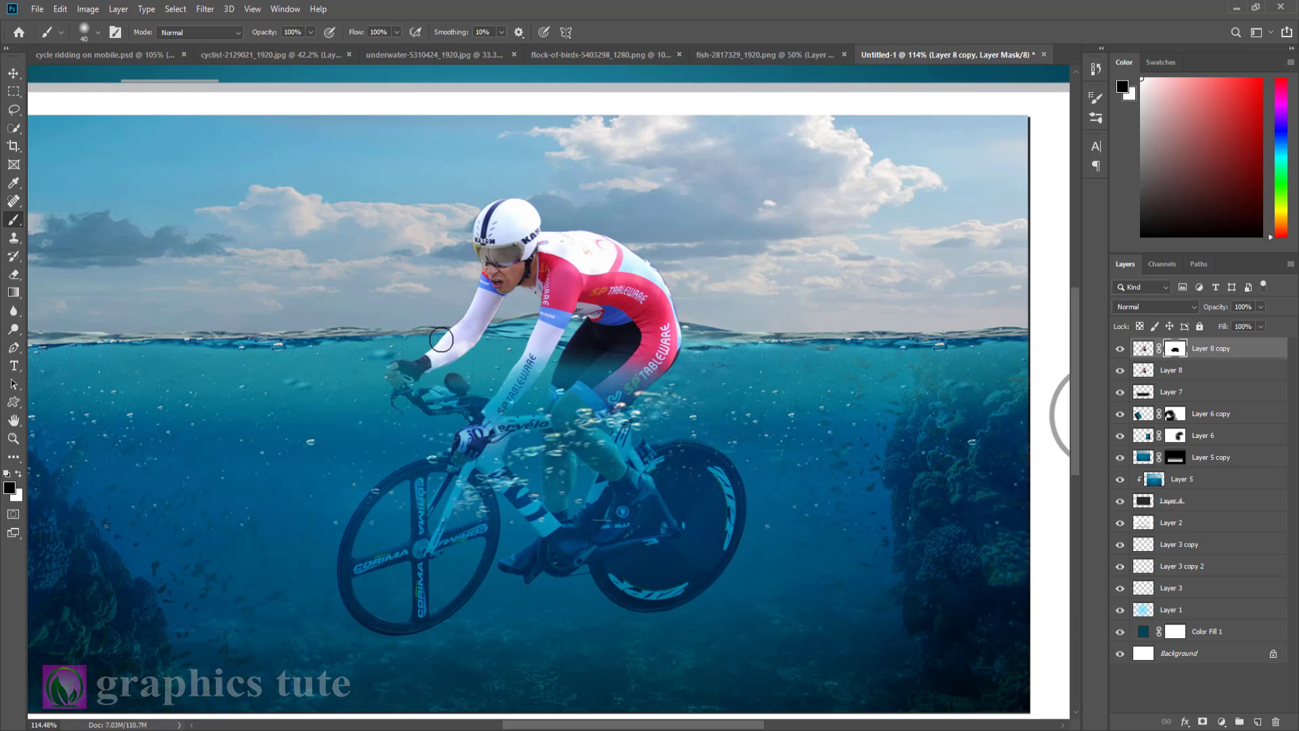
pyautogui.moveTo(439, 338)
pyautogui.mouseDown()
pyautogui.moveTo(464, 340)
pyautogui.moveTo(433, 348)
pyautogui.moveTo(475, 336)
pyautogui.mouseUp()
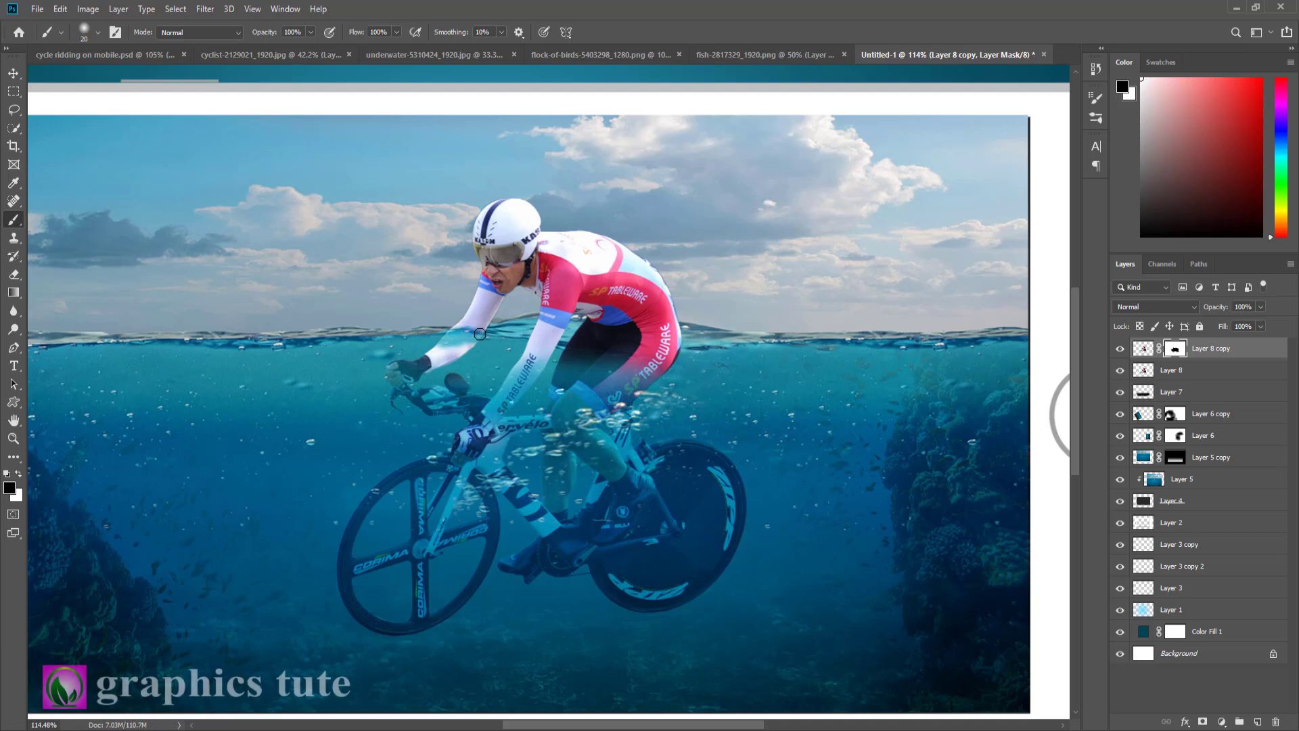
pyautogui.moveTo(535, 338); pyautogui.dragTo(688, 336)
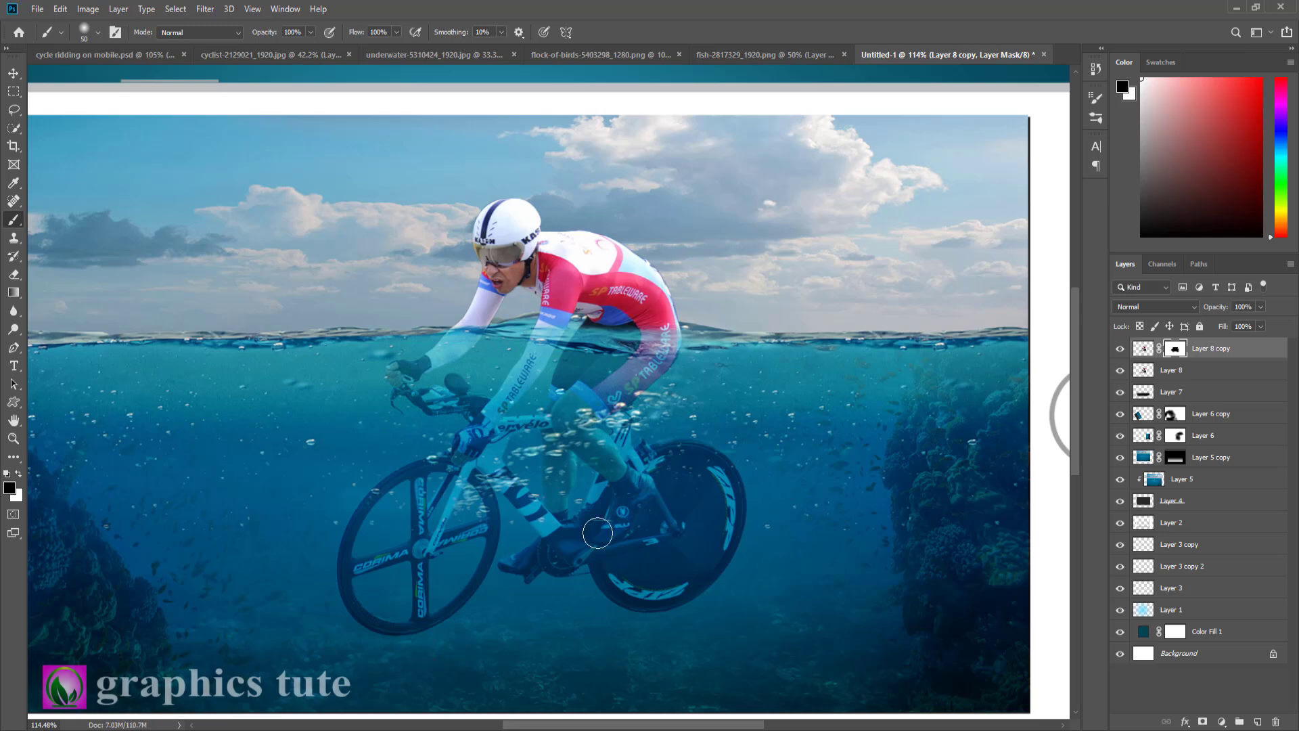
# Create a new layer above Layer 8 and paint a soft black 125 px spot at the base of the front wheel.
pyautogui.click(12, 438)
pyautogui.moveTo(667, 486)
pyautogui.mouseDown()
pyautogui.moveTo(650, 448)
pyautogui.moveTo(626, 460)
pyautogui.moveTo(647, 480)
pyautogui.mouseUp()
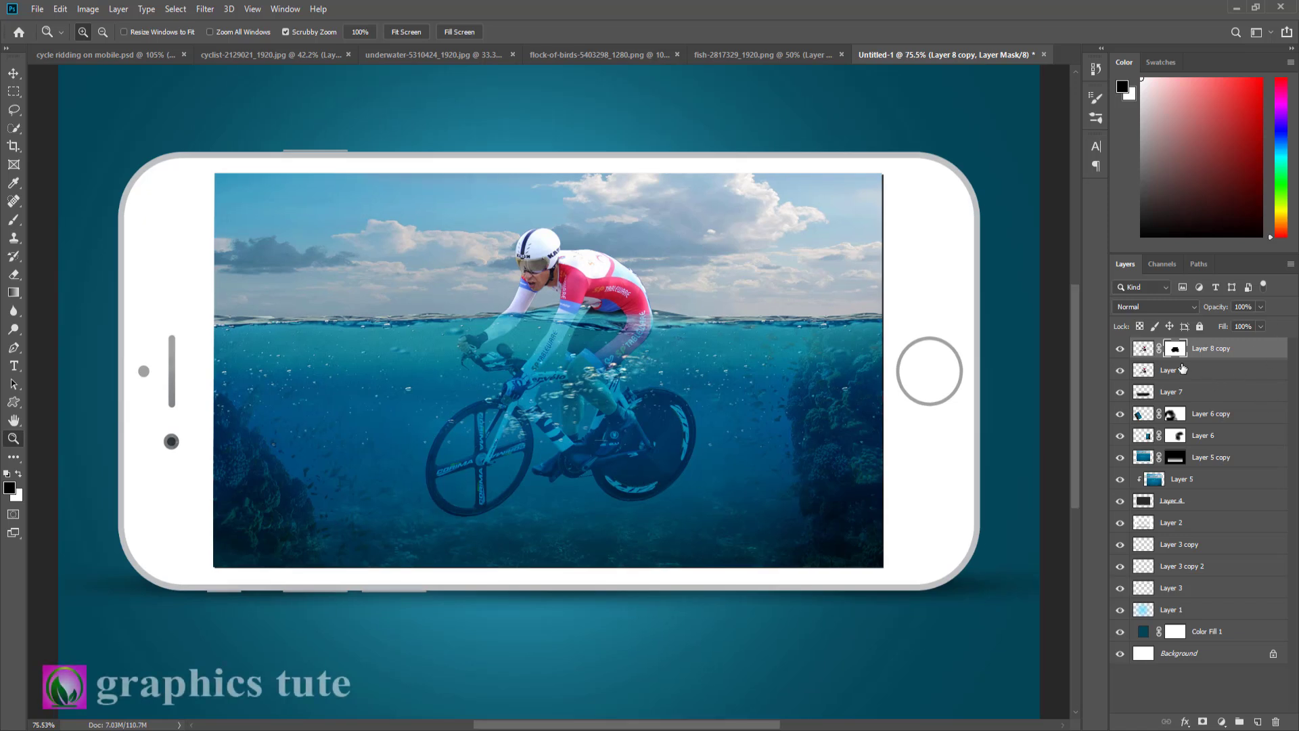
pyautogui.click(1179, 370)
pyautogui.click(1258, 721)
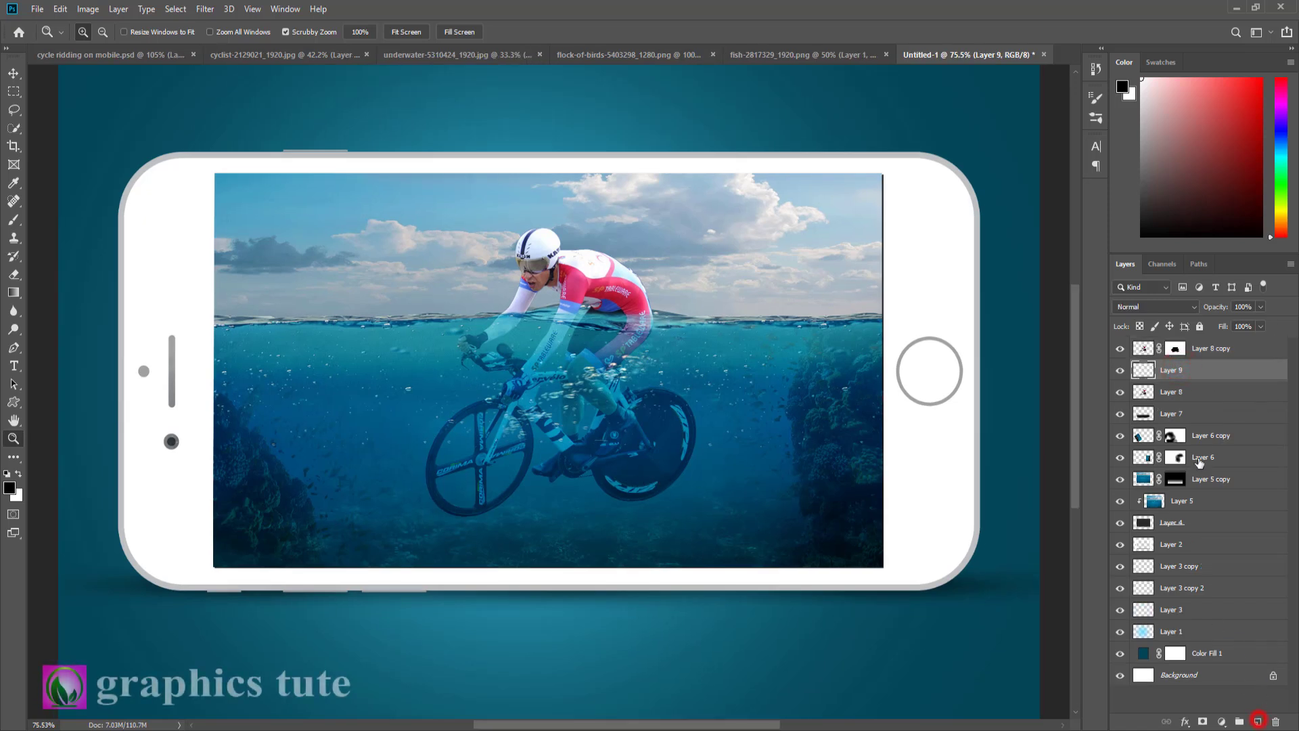
pyautogui.click(12, 221)
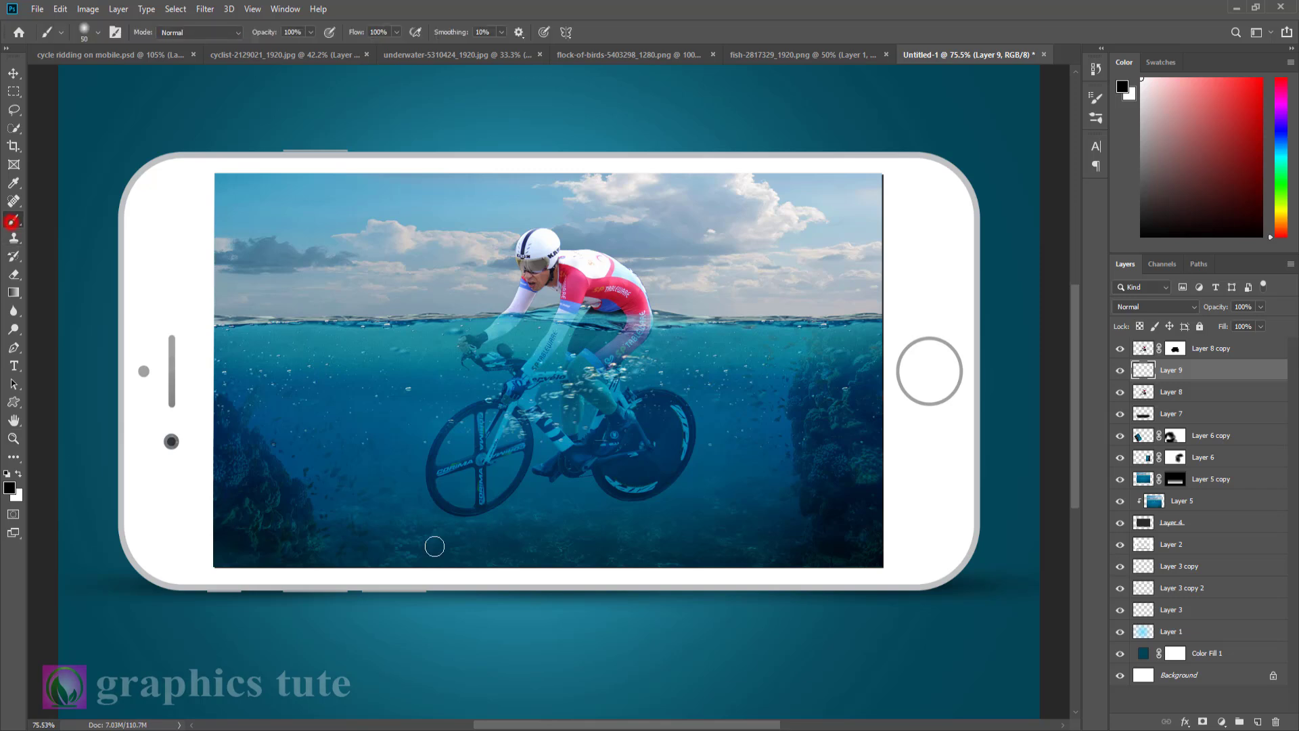
pyautogui.press(']')
pyautogui.press(']')
pyautogui.press(']')
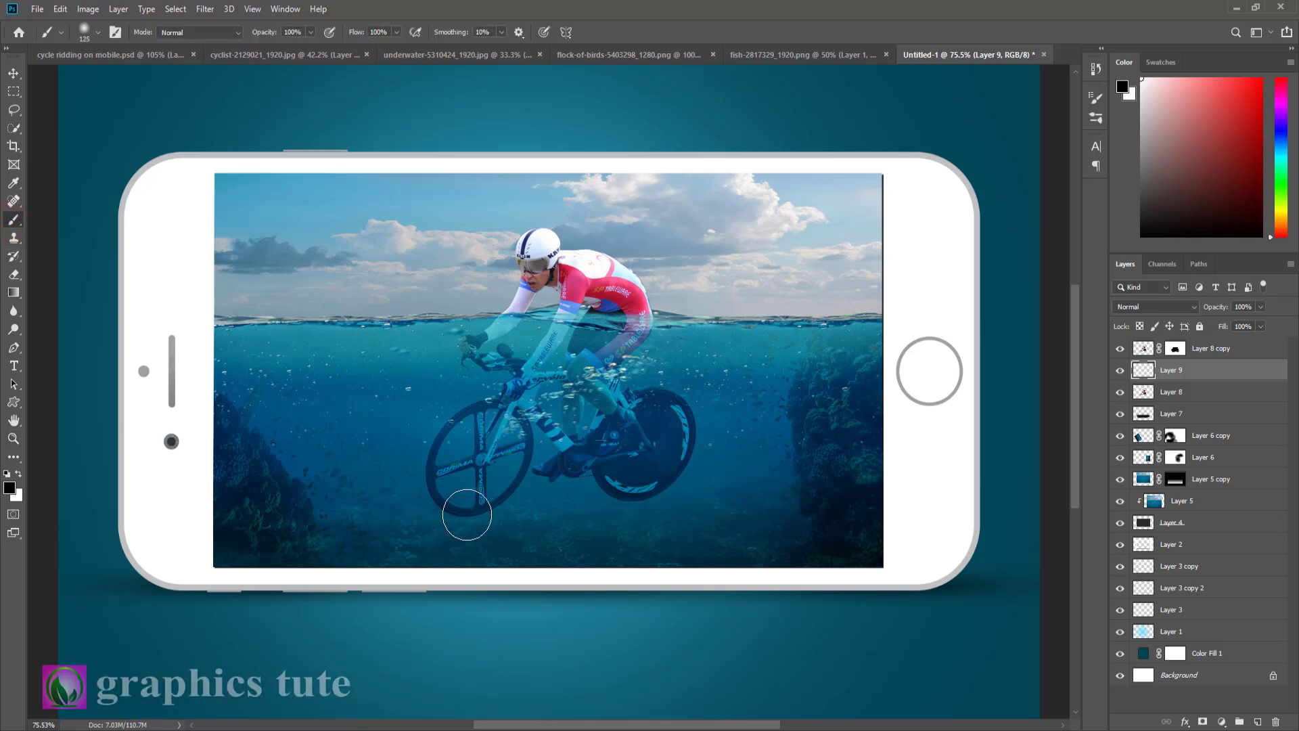
pyautogui.click(464, 514)
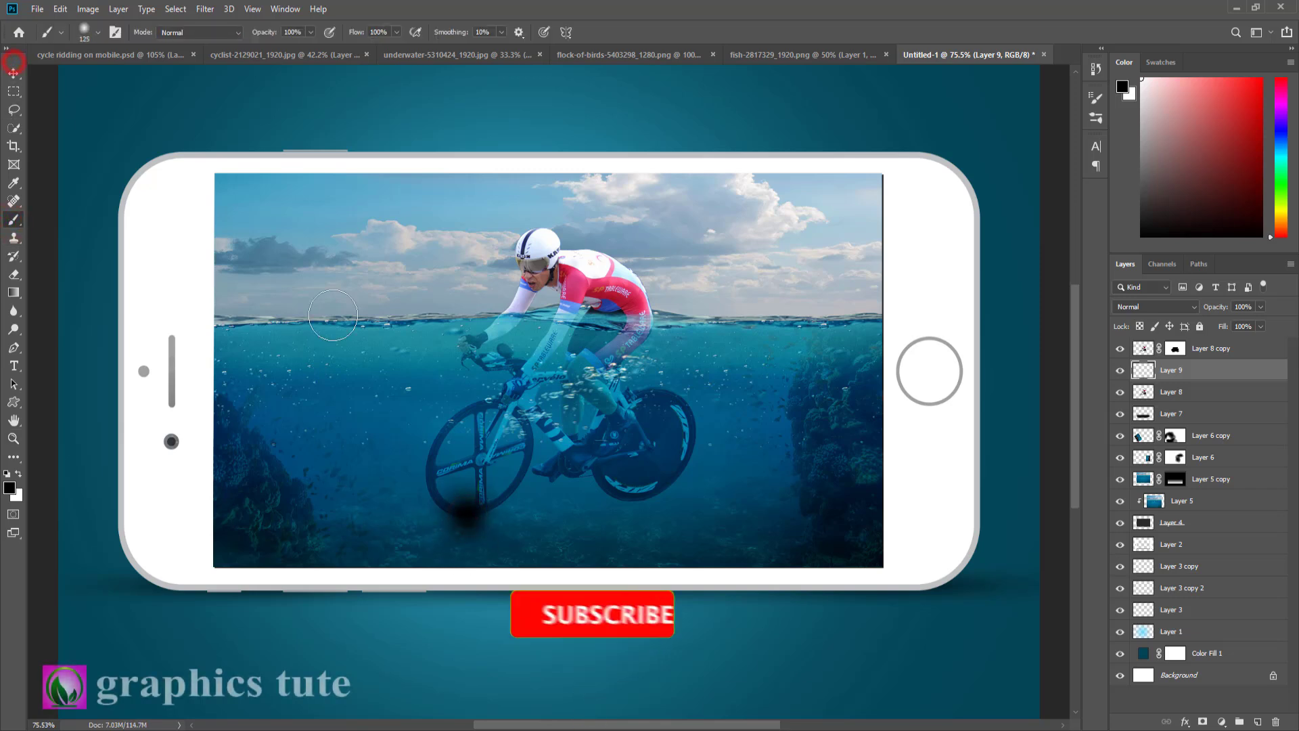
# Squash the black spot to about 24% height as a flat shadow under the front wheel, at 75% layer opacity.
pyautogui.click(12, 73)
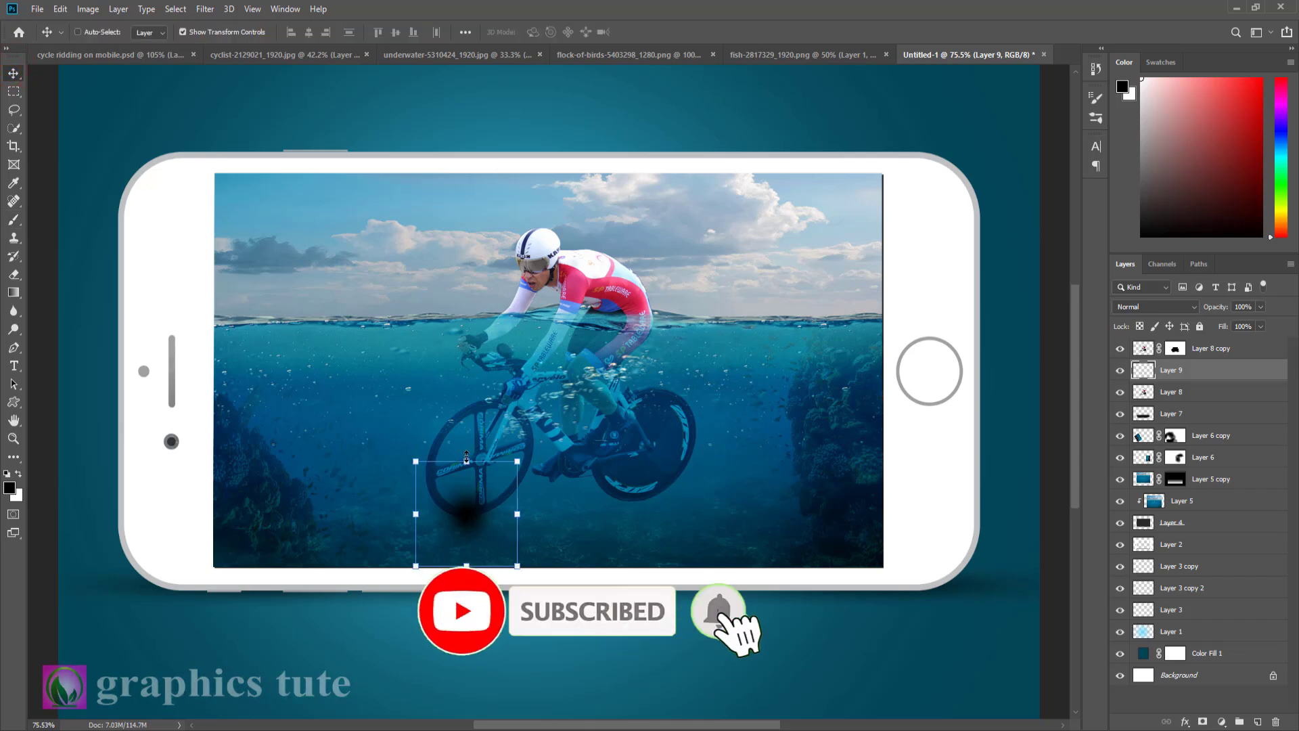
pyautogui.moveTo(466, 461); pyautogui.dragTo(482, 523)
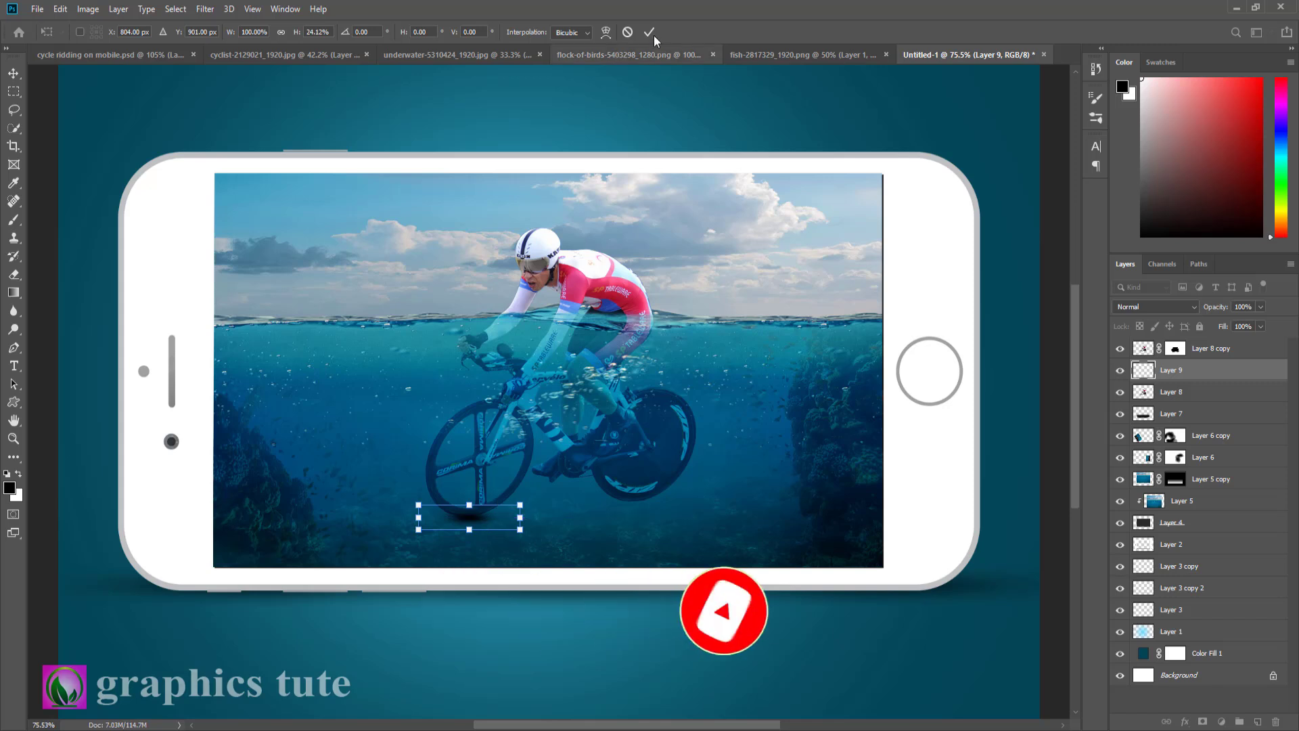
pyautogui.click(649, 31)
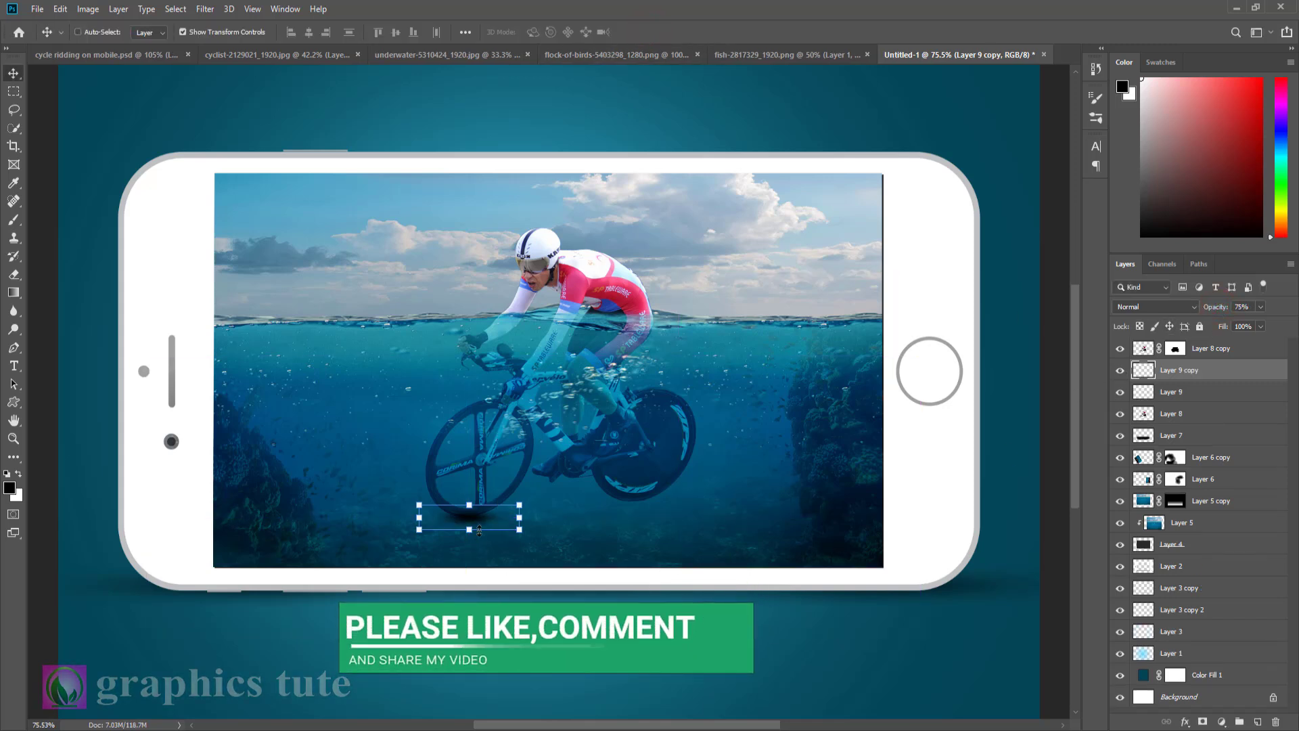
# Place a duplicate of the front wheel's shadow beneath the rear wheel.
pyautogui.moveTo(477, 522); pyautogui.dragTo(658, 512)
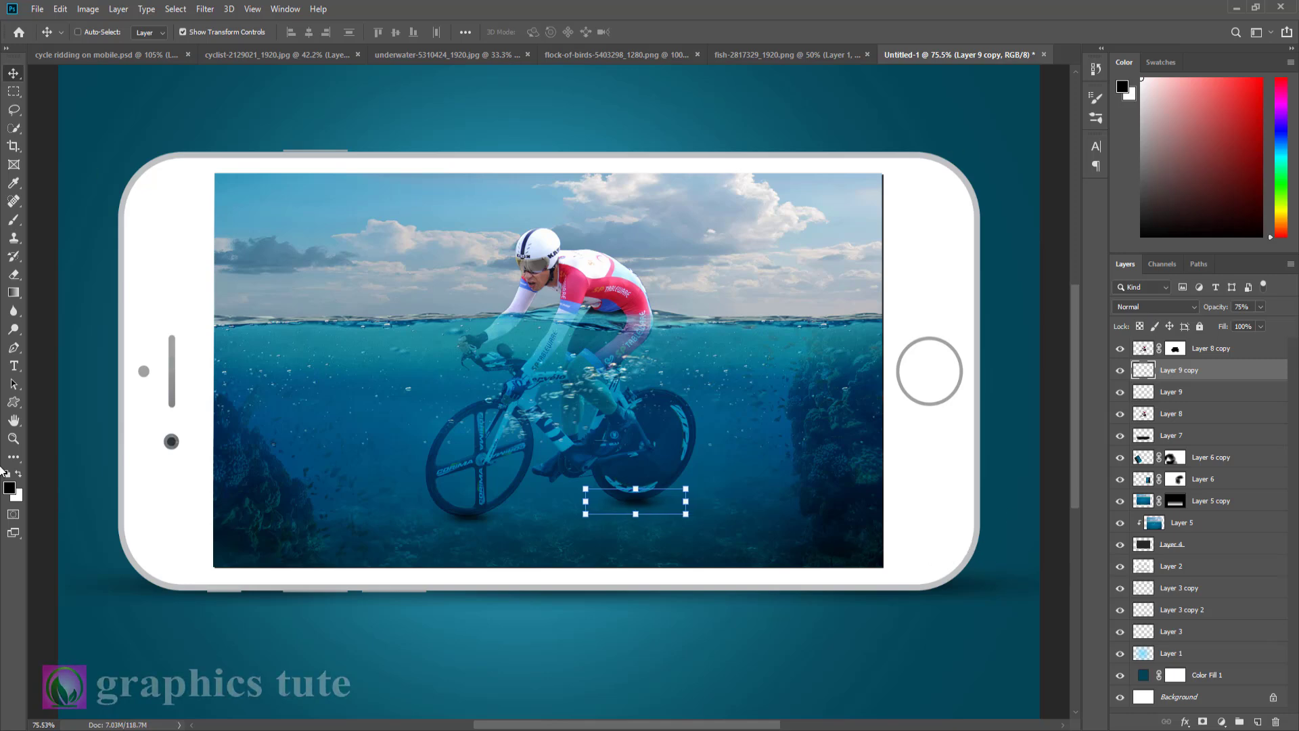
pyautogui.click(14, 438)
pyautogui.moveTo(465, 467); pyautogui.dragTo(511, 478)
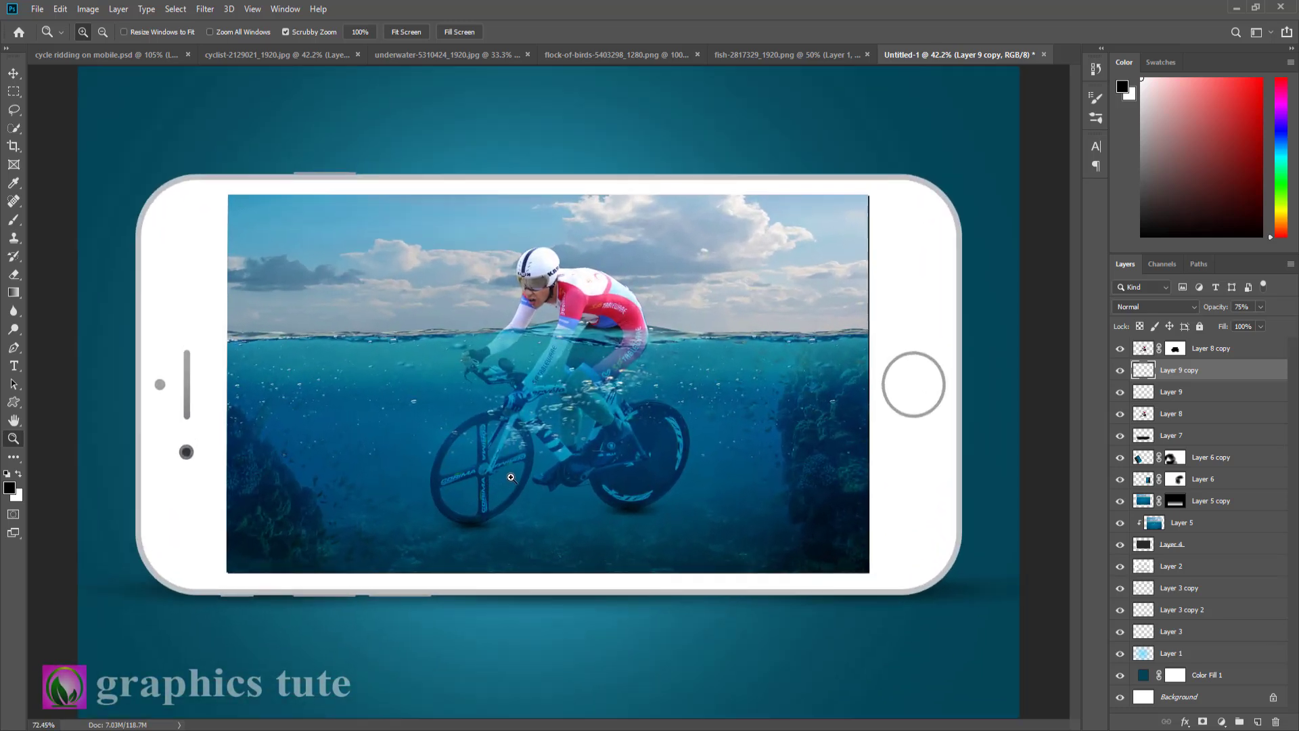
# Bring the birds from flock-of-birds-5403298_1280.png into the Untitled-1 phone composition.
pyautogui.click(416, 53)
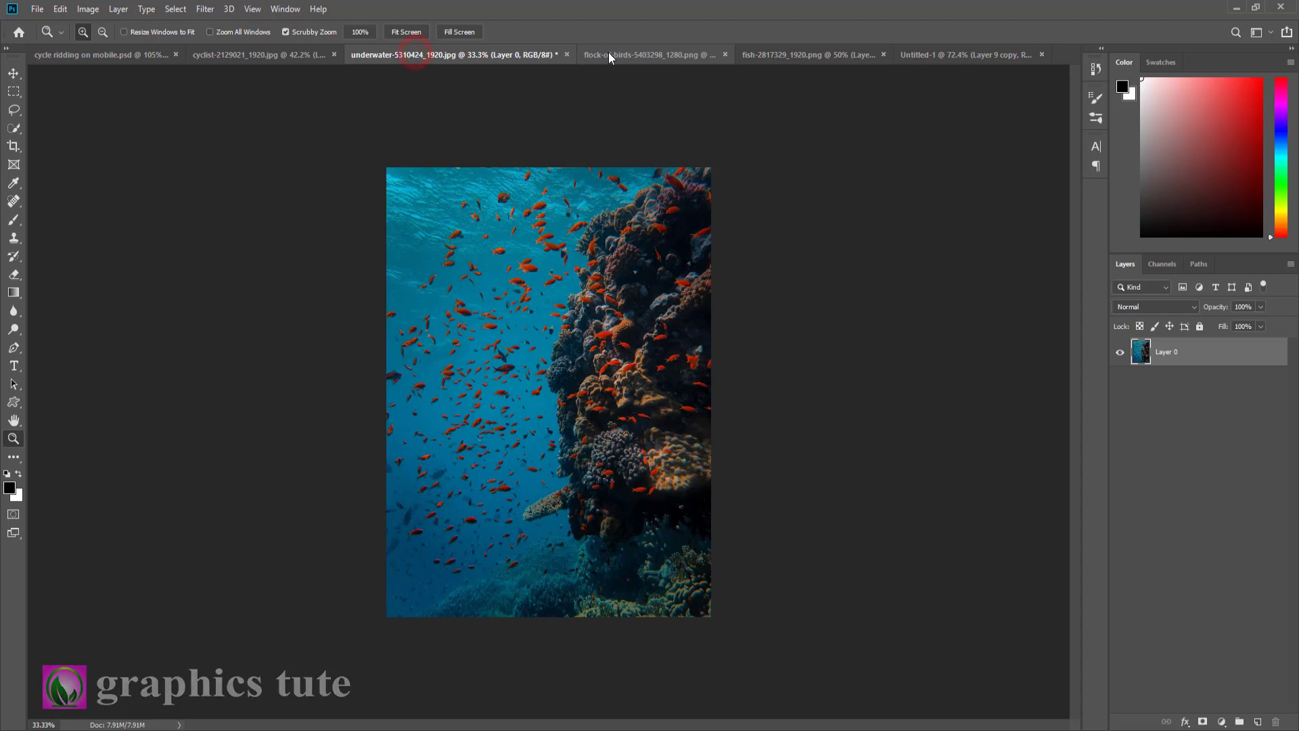
pyautogui.click(608, 53)
pyautogui.click(14, 72)
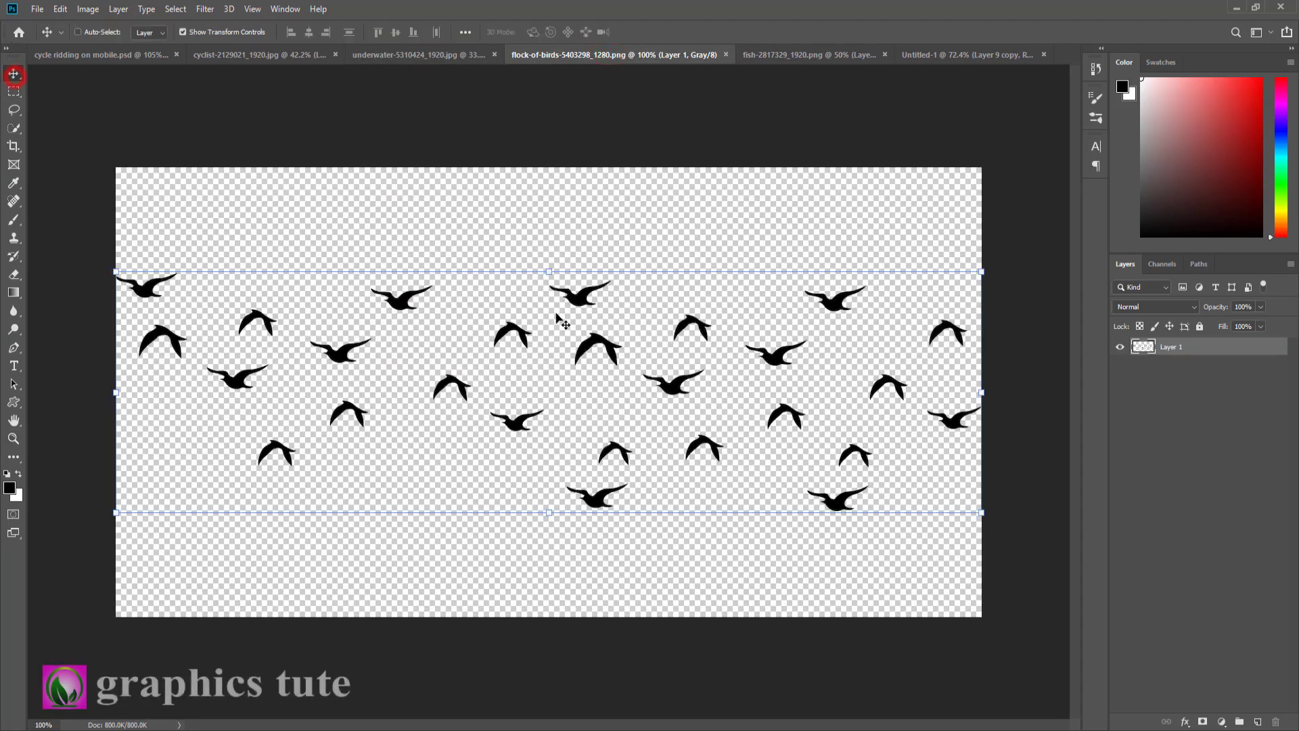
pyautogui.moveTo(562, 316); pyautogui.dragTo(854, 215)
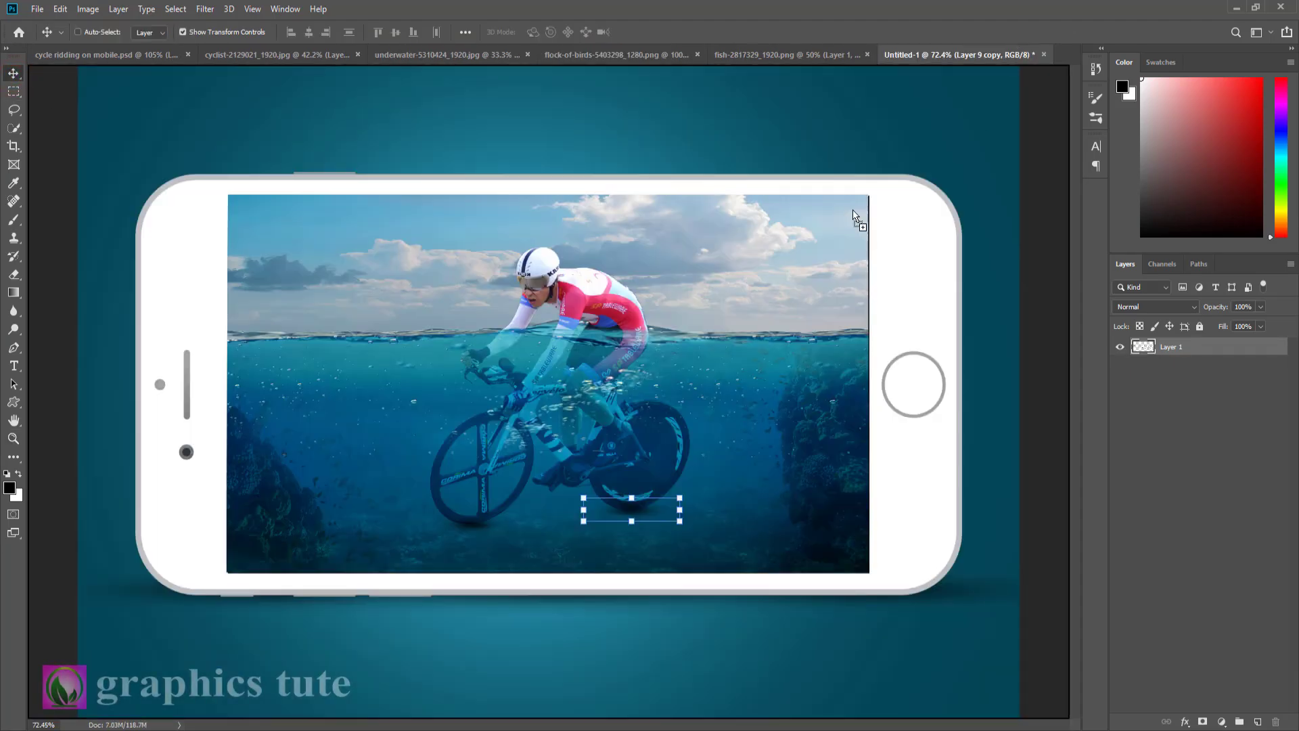
# Shrink the flock of birds into the sky behind the cyclist and place a duplicate over the sky's opposite edge.
pyautogui.moveTo(781, 280); pyautogui.dragTo(933, 261)
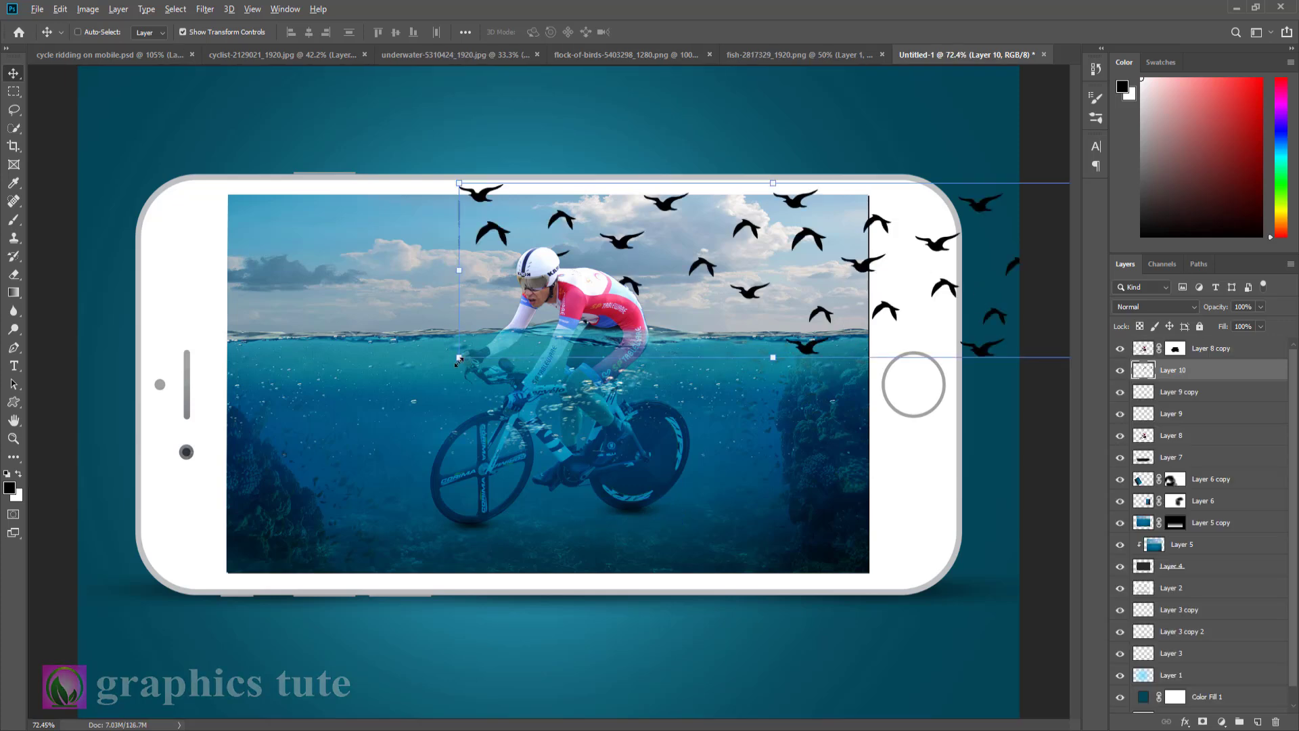
pyautogui.moveTo(509, 346); pyautogui.dragTo(704, 287)
pyautogui.moveTo(793, 280); pyautogui.dragTo(261, 242)
pyautogui.click(649, 31)
# Bring the fish from fish-2817329_1920.png into the phone composition and scale them to about 8% in the water behind the rear wheel.
pyautogui.click(785, 55)
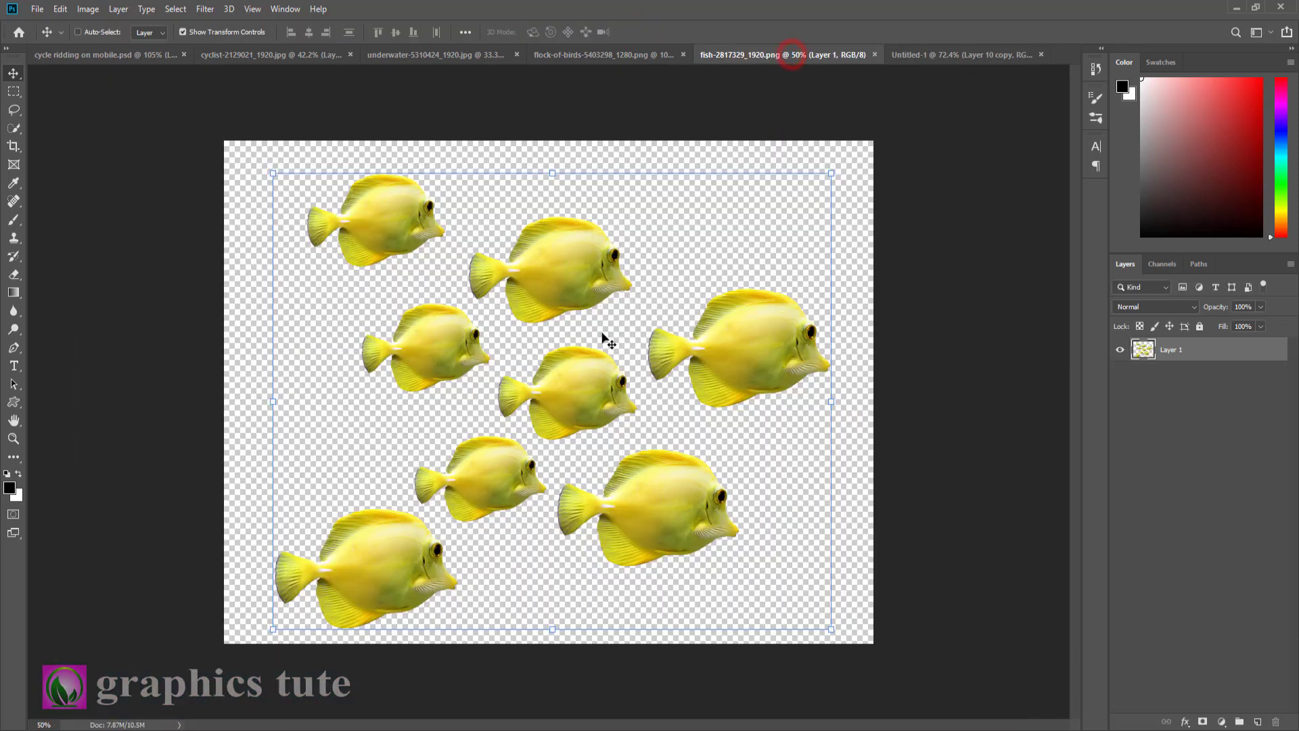
pyautogui.moveTo(738, 328); pyautogui.dragTo(806, 347)
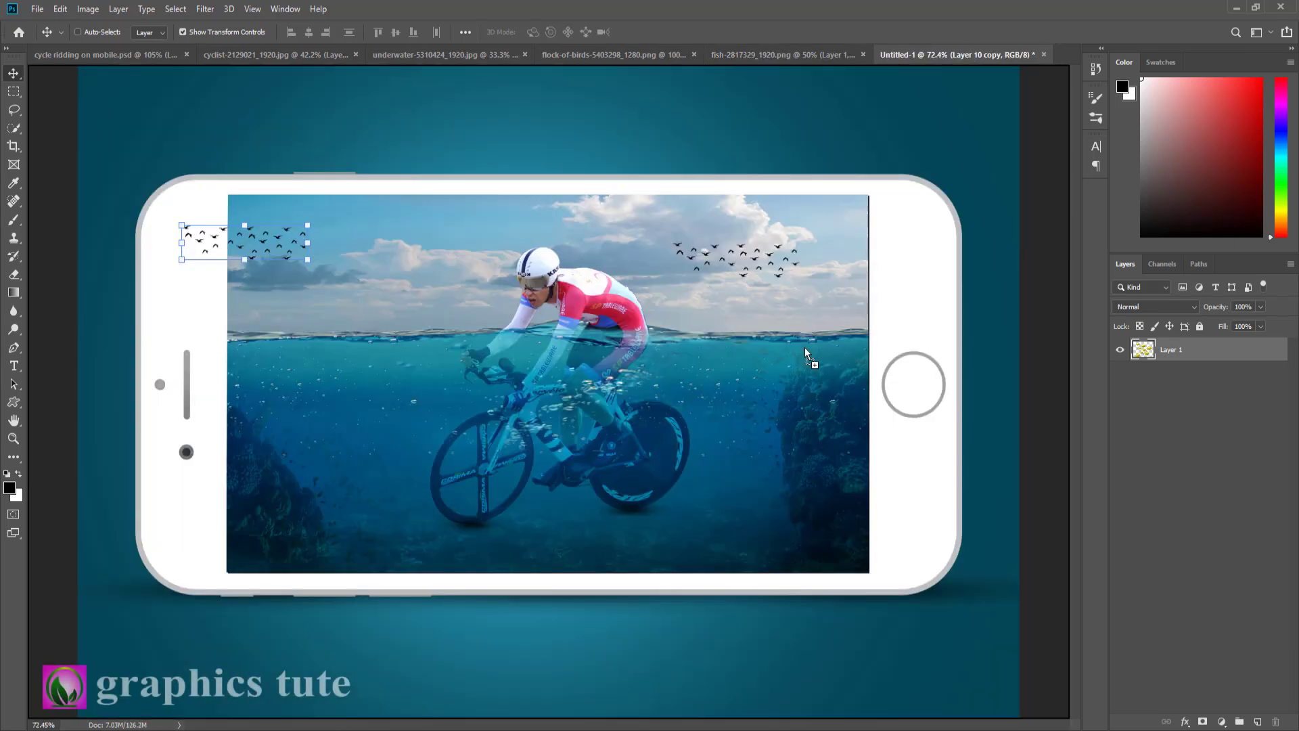
pyautogui.moveTo(728, 457); pyautogui.dragTo(825, 309)
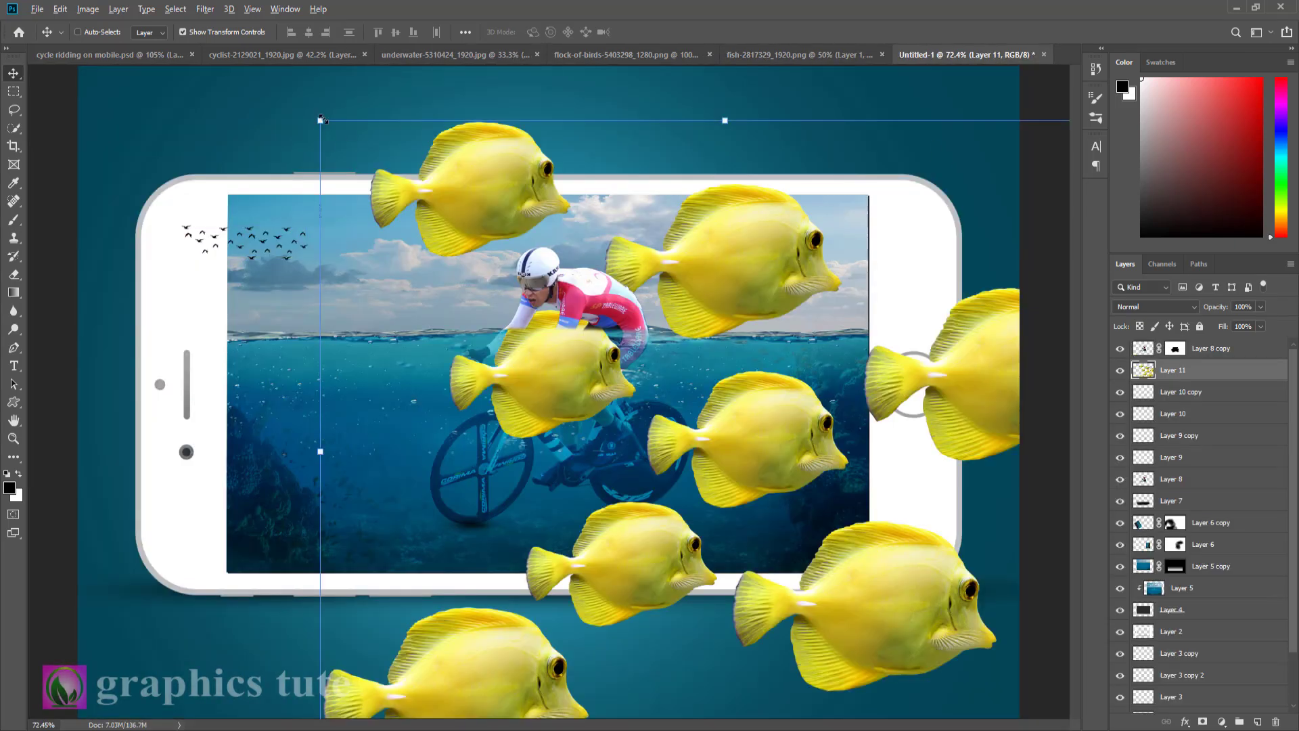
pyautogui.moveTo(322, 120); pyautogui.dragTo(668, 104)
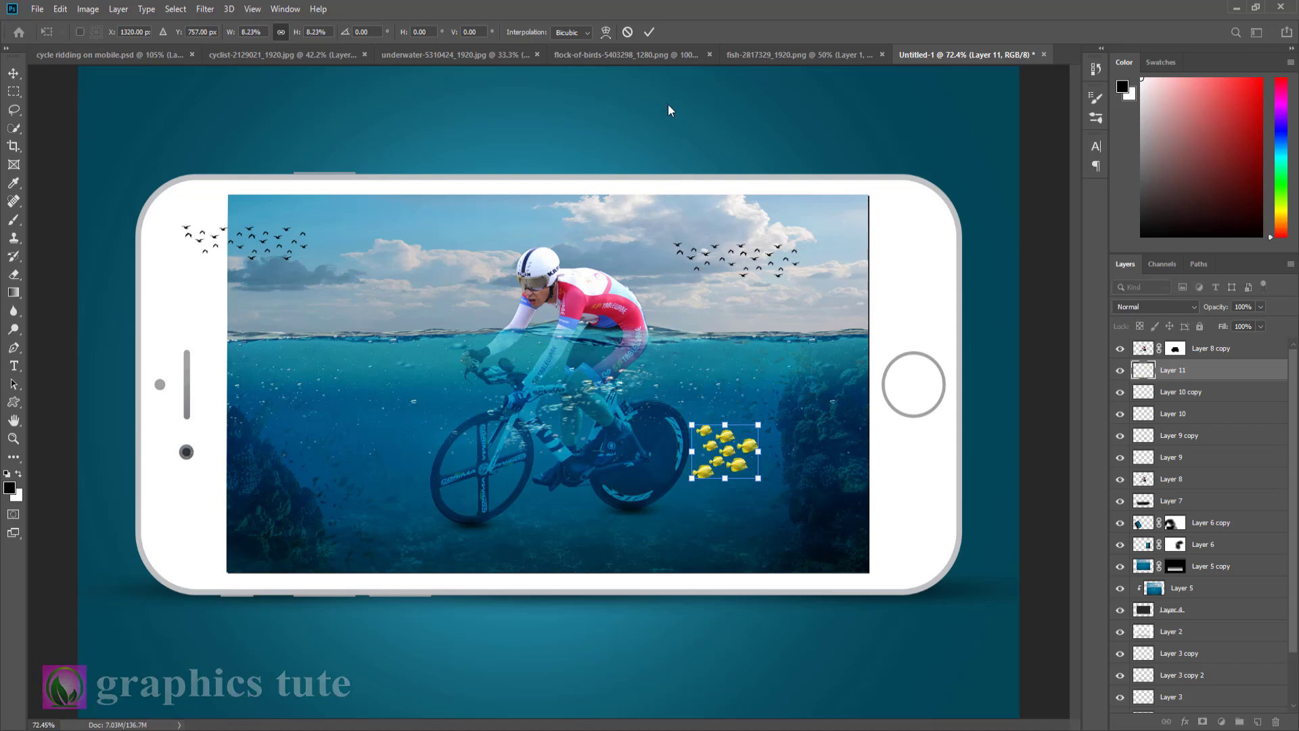
pyautogui.click(648, 33)
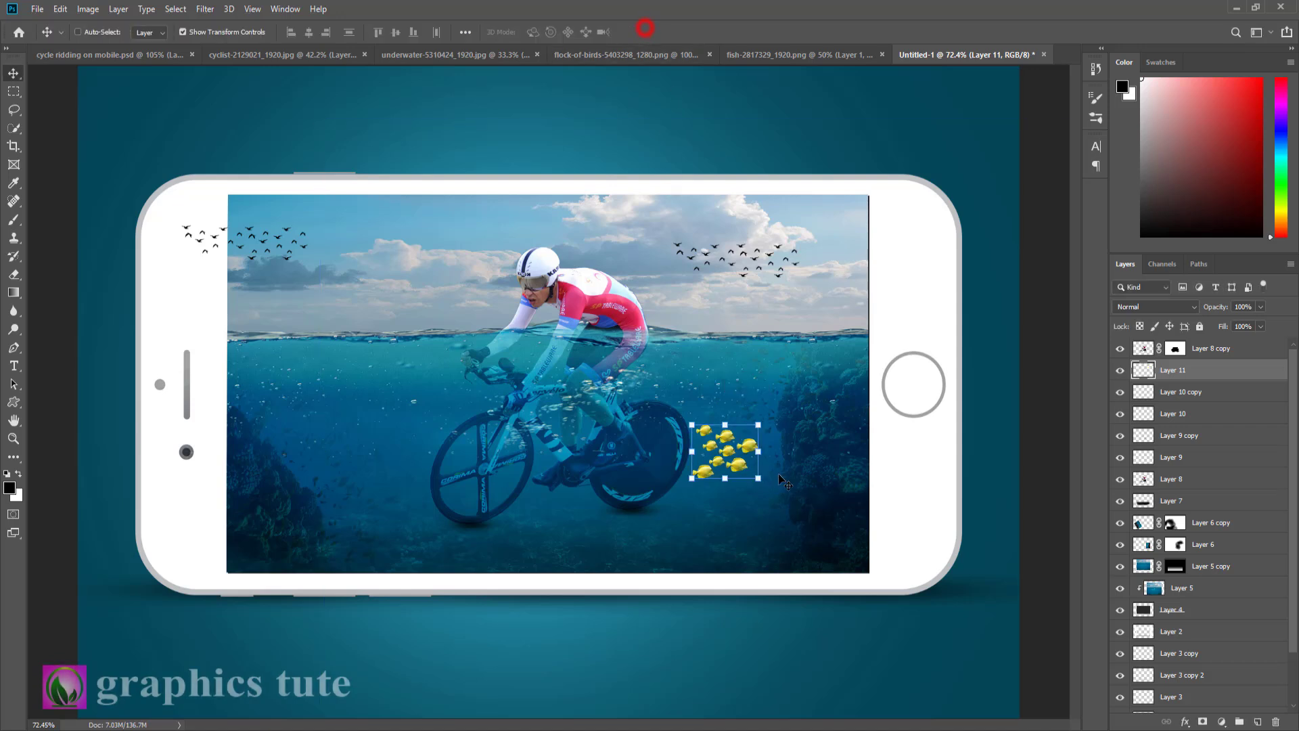
# Blend the fish layer in Soft Light, flip it horizontally and shift the school slightly toward the reef behind the cyclist.
pyautogui.click(1150, 306)
pyautogui.click(1144, 487)
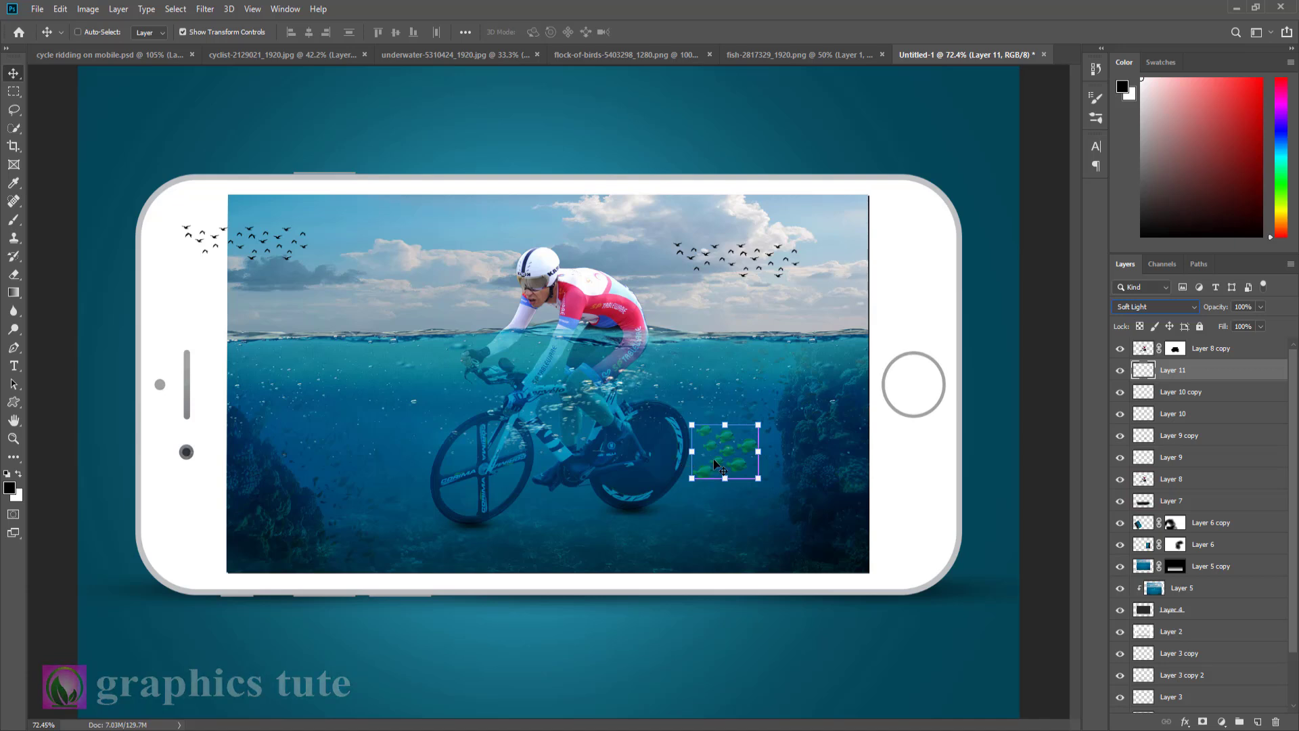
pyautogui.hotkey('ctrl', 't')
pyautogui.rightClick(744, 455)
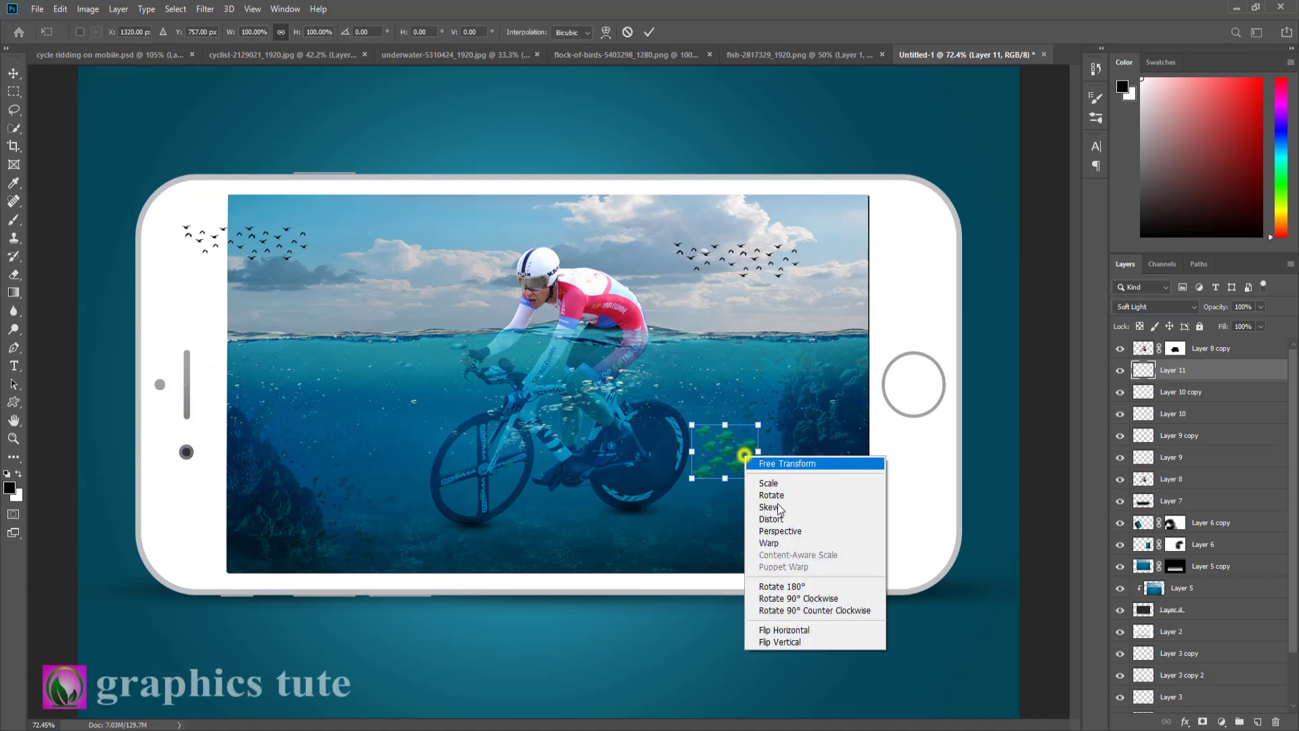
pyautogui.click(806, 630)
pyautogui.moveTo(734, 459); pyautogui.dragTo(753, 465)
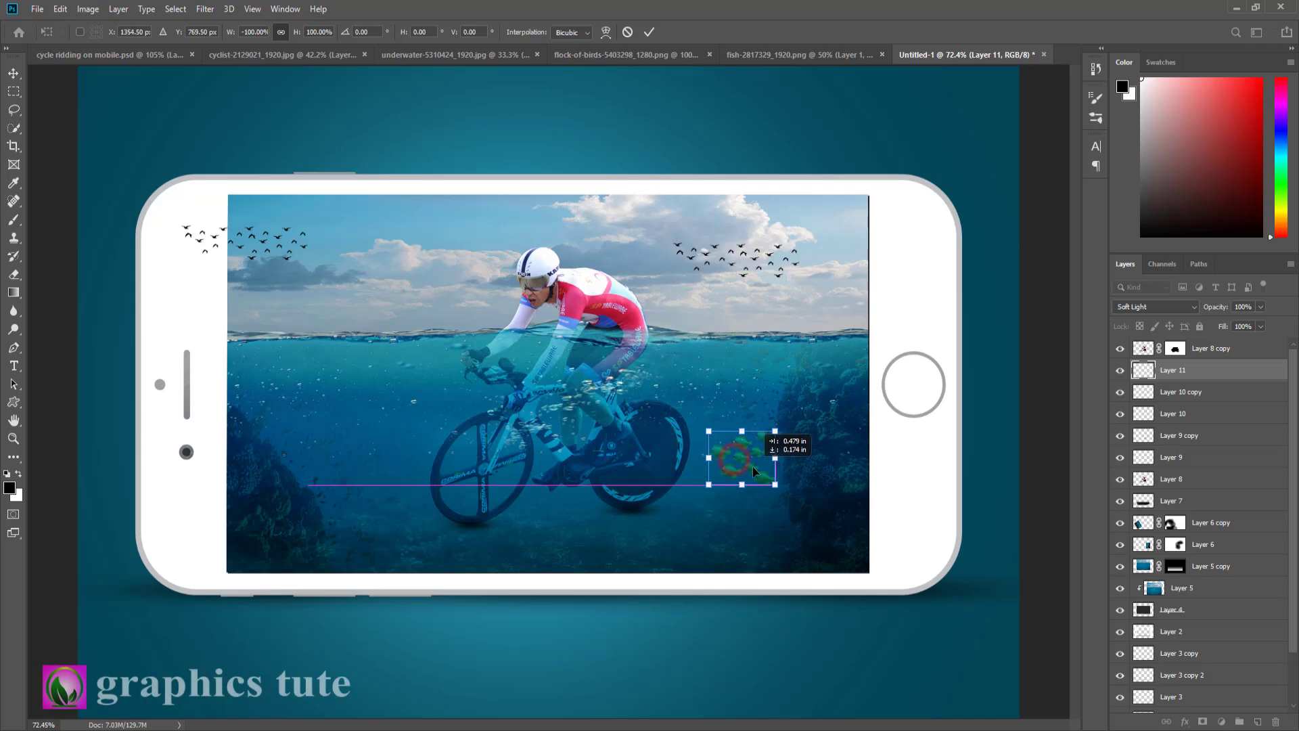
pyautogui.click(649, 32)
# Copy one fish from the school onto its own layer and scatter duplicates through the water around the bike, with one enlarged.
pyautogui.press('z')
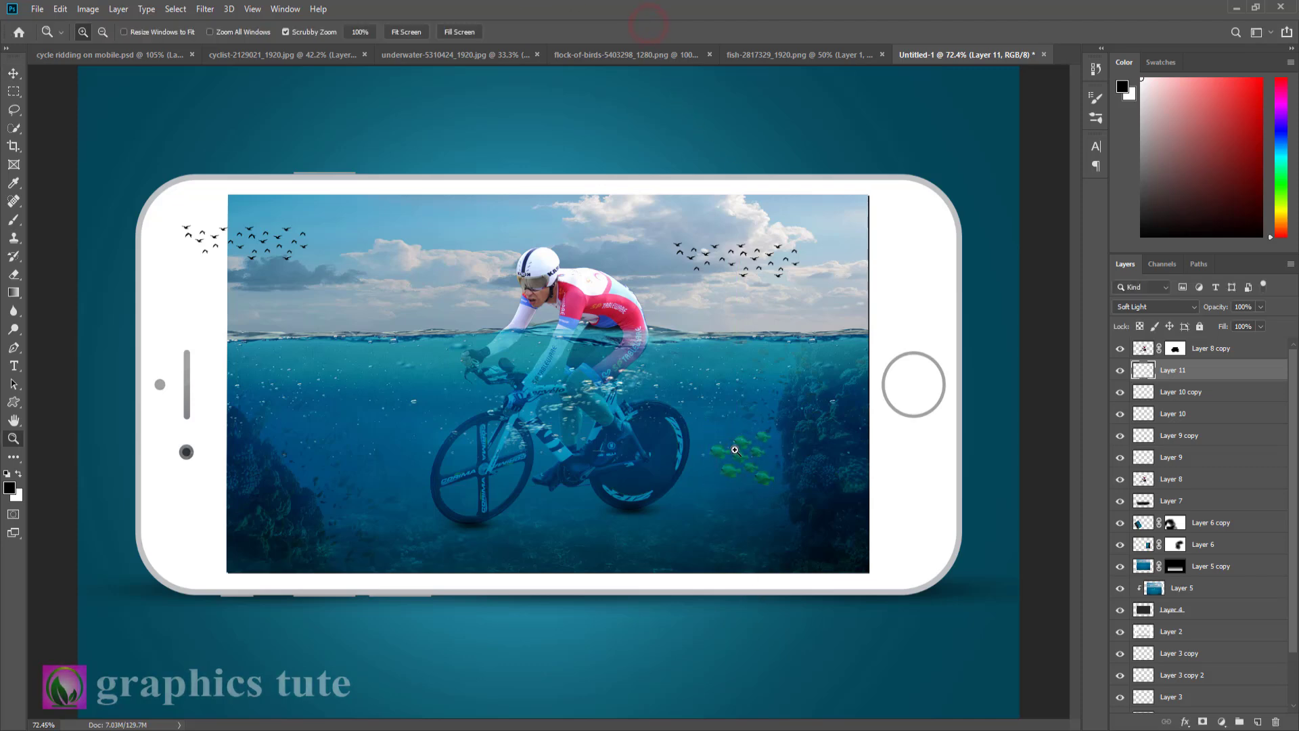
pyautogui.click(735, 450)
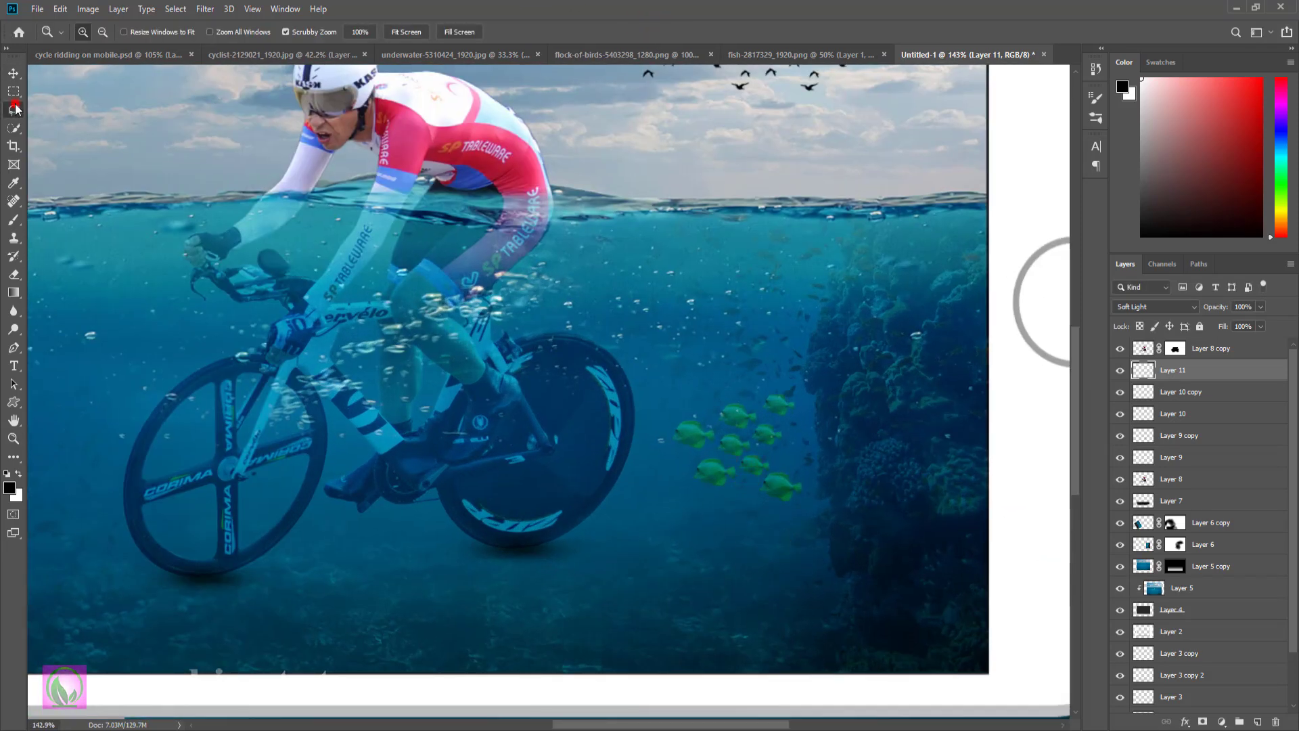
pyautogui.click(15, 108)
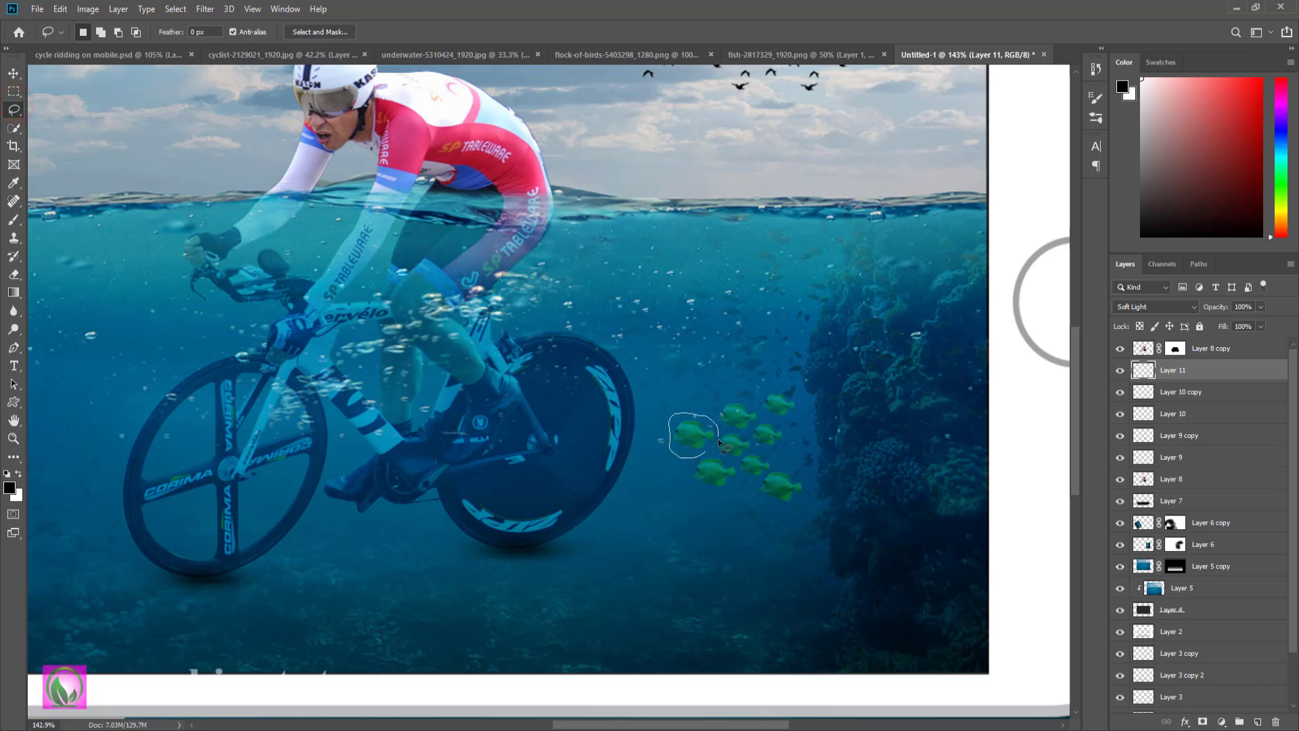
pyautogui.hotkey('ctrl', 'j')
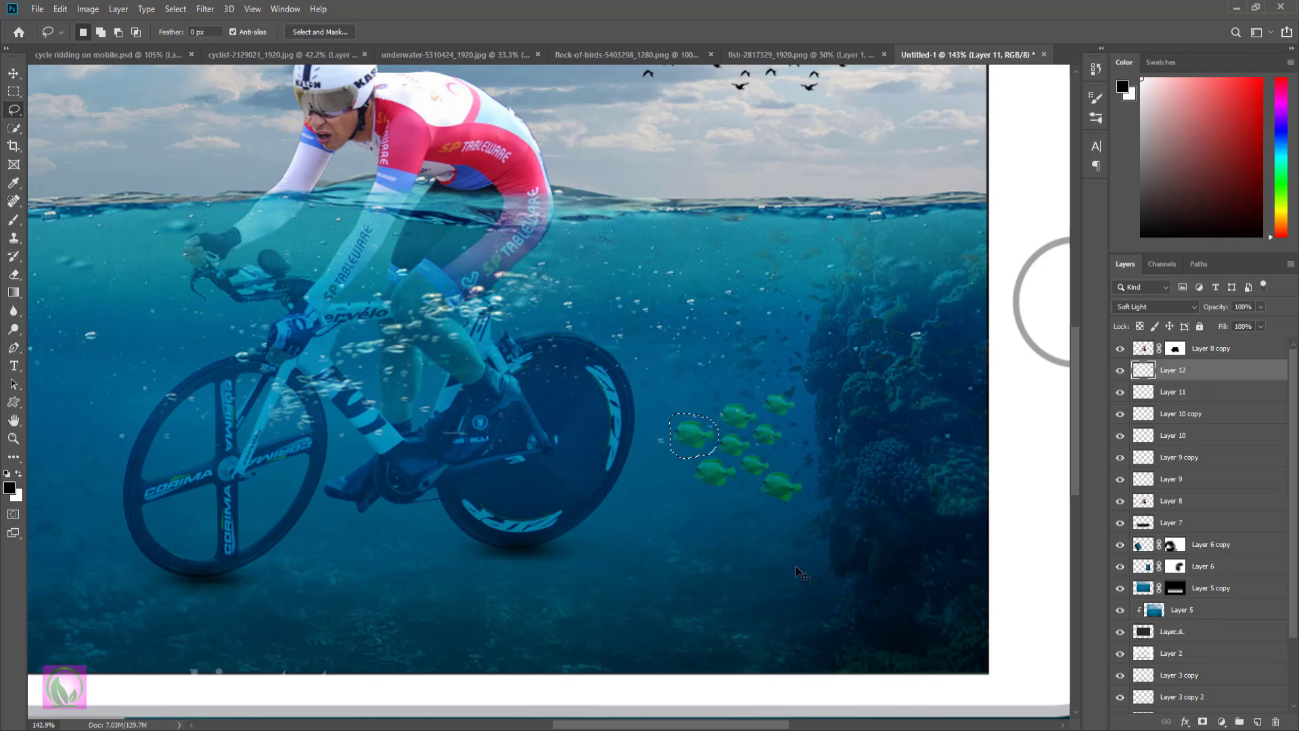
pyautogui.click(15, 75)
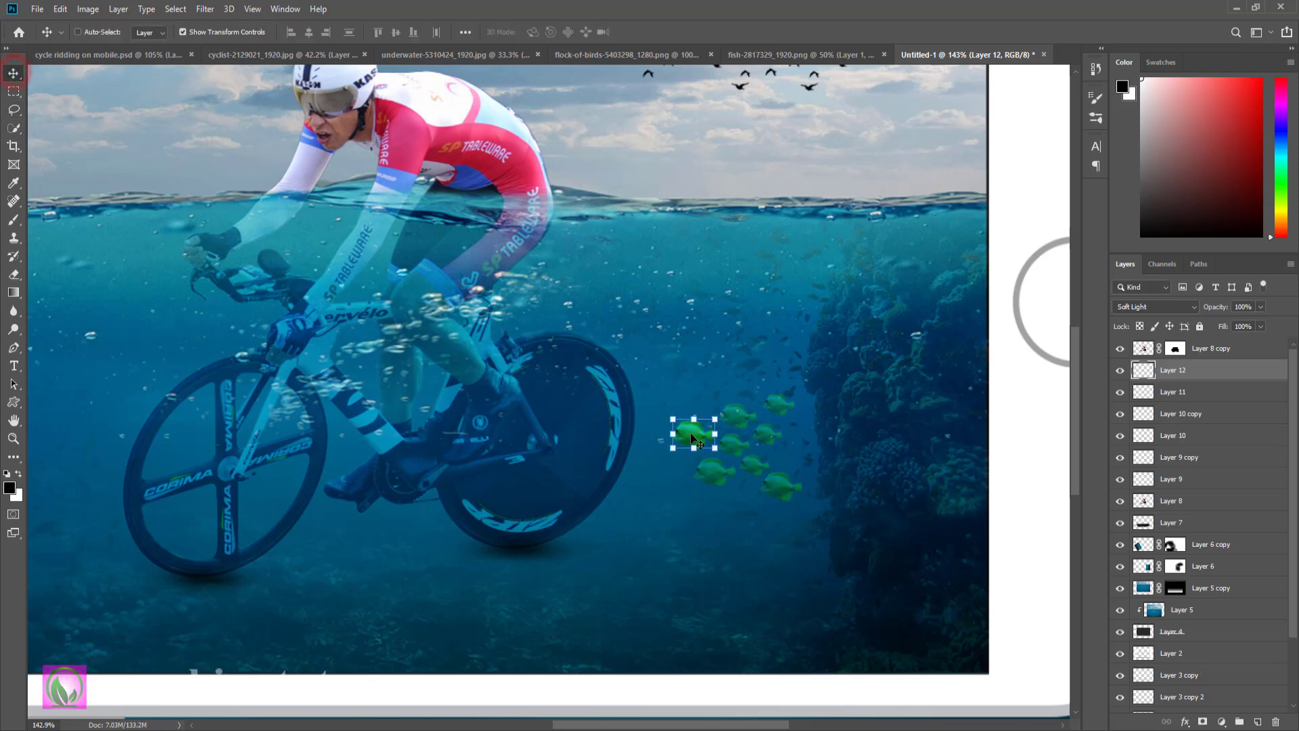
pyautogui.moveTo(693, 439); pyautogui.dragTo(554, 514)
pyautogui.click(653, 31)
pyautogui.press('z')
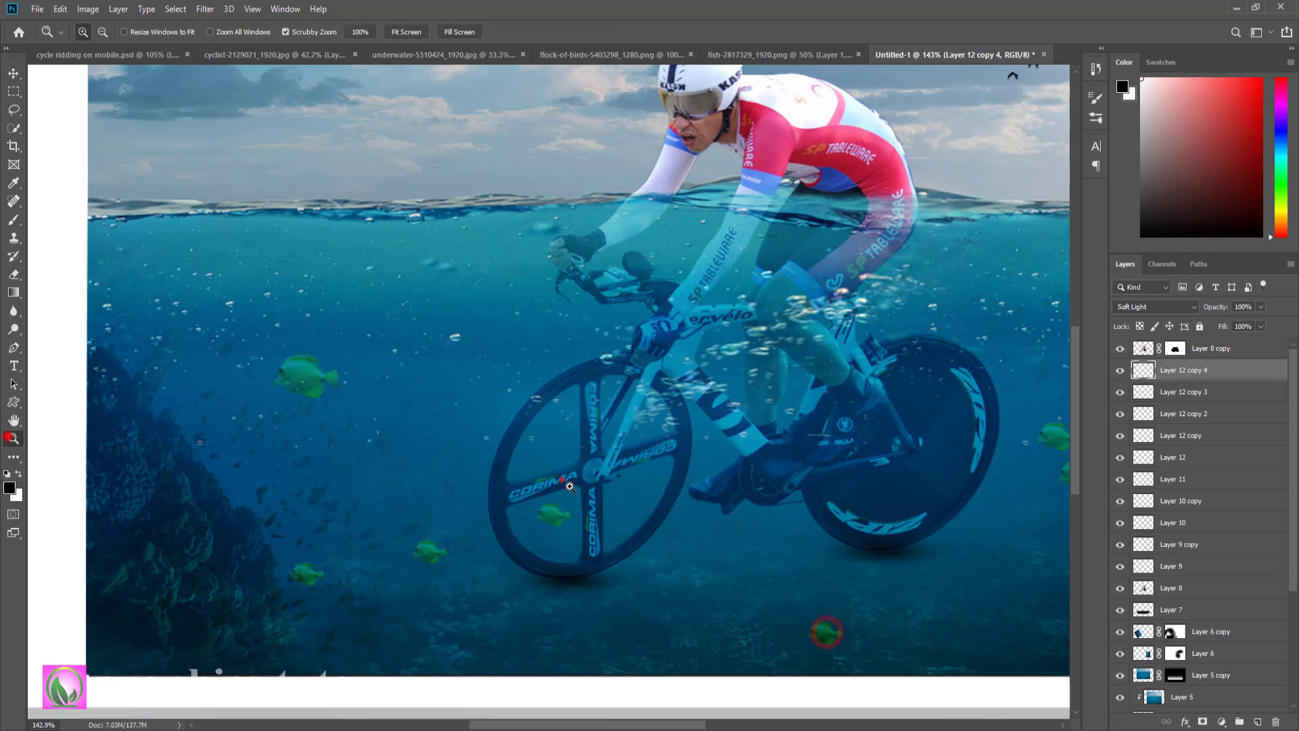
pyautogui.hotkey('ctrl', '0')
# Add an empty layer above all others and set the foreground colour to an olive yellow with a hue of 58°.
pyautogui.click(1211, 348)
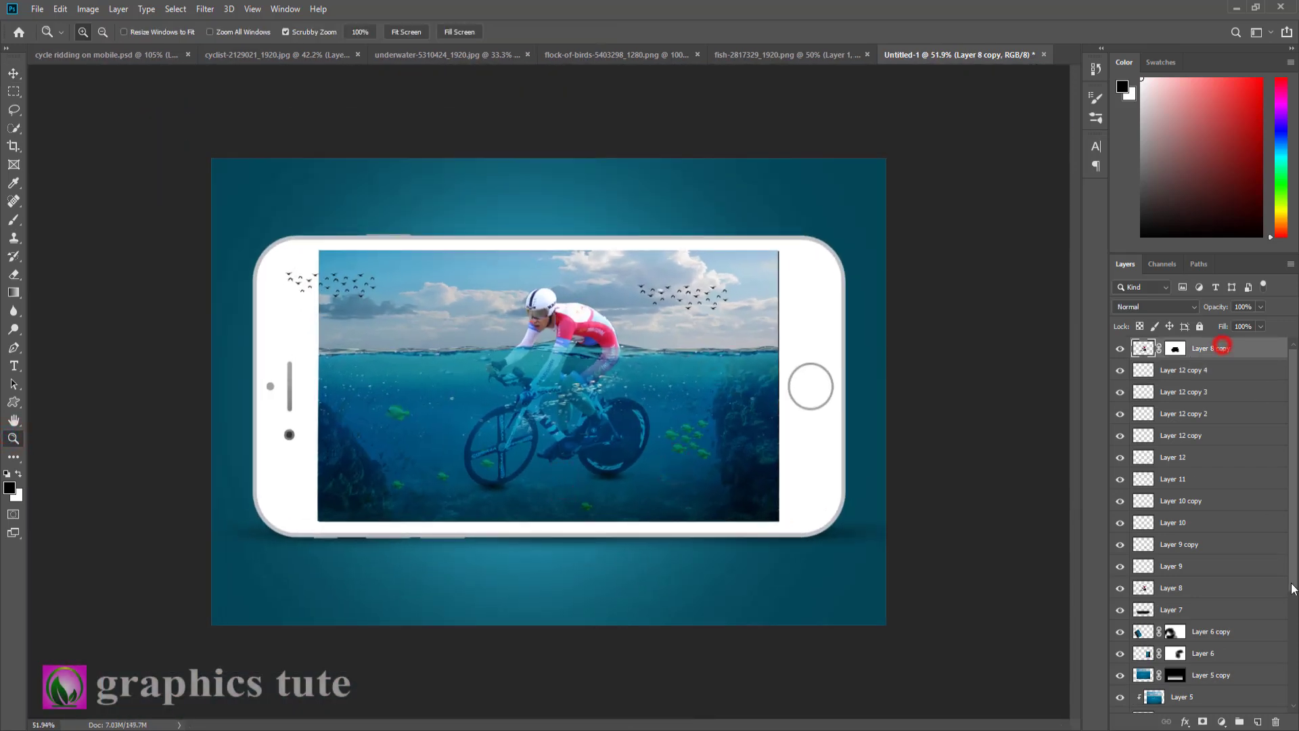
pyautogui.click(1257, 722)
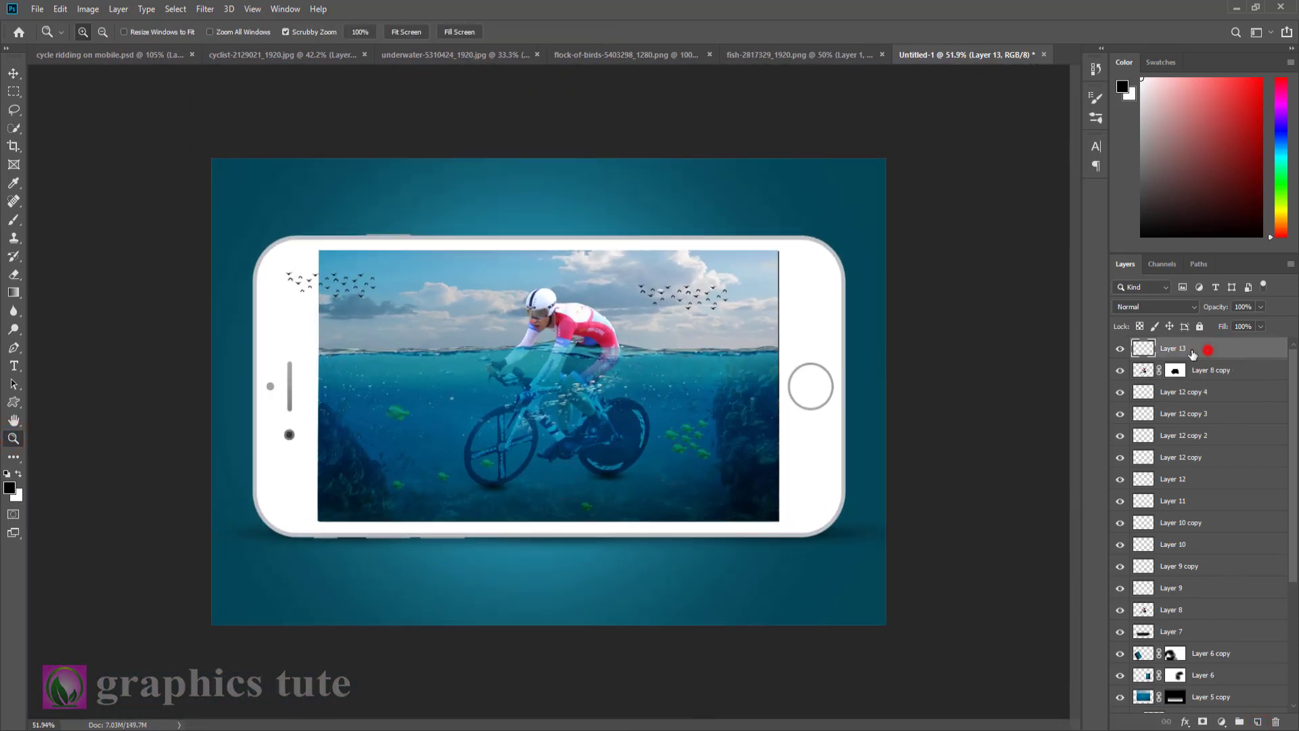
pyautogui.click(10, 488)
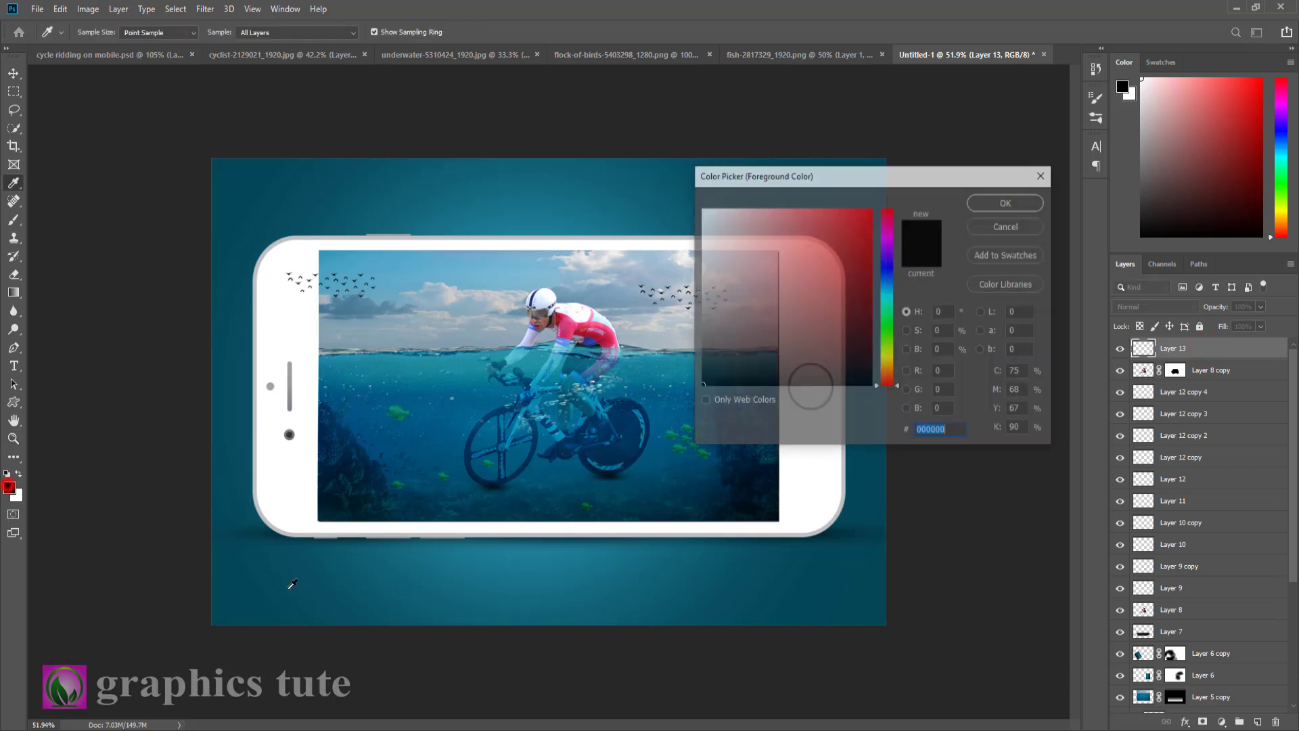
pyautogui.moveTo(882, 349); pyautogui.dragTo(885, 358)
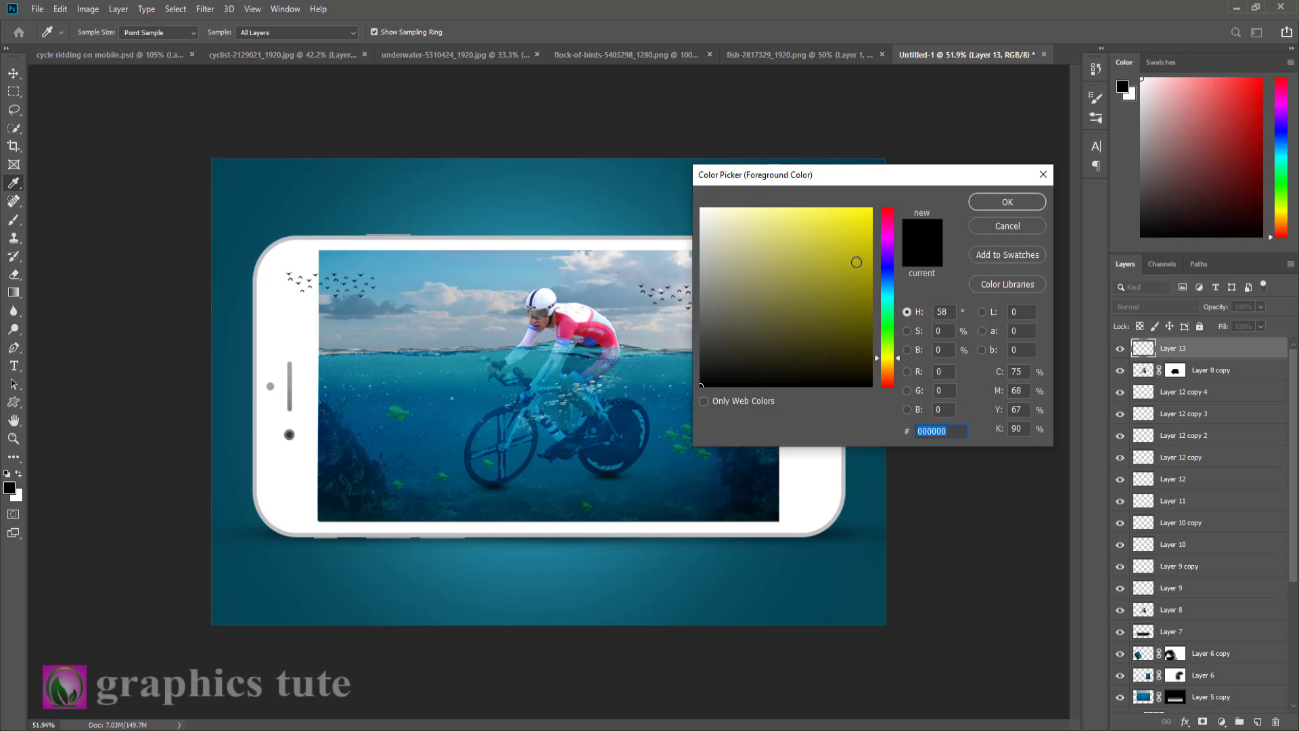
pyautogui.click(856, 261)
pyautogui.click(1018, 203)
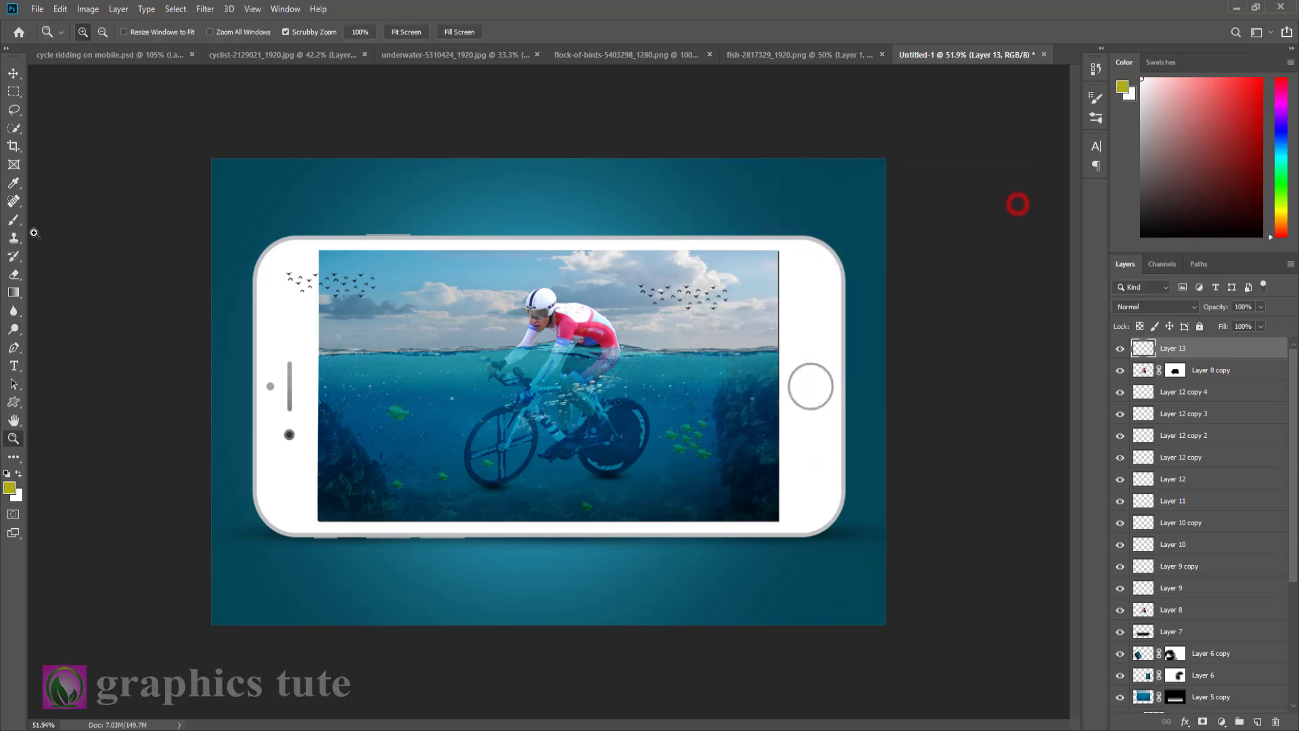
# Paint one soft 300 px yellow spot over the birds behind the cyclist and set its layer to Screen blending.
pyautogui.click(13, 219)
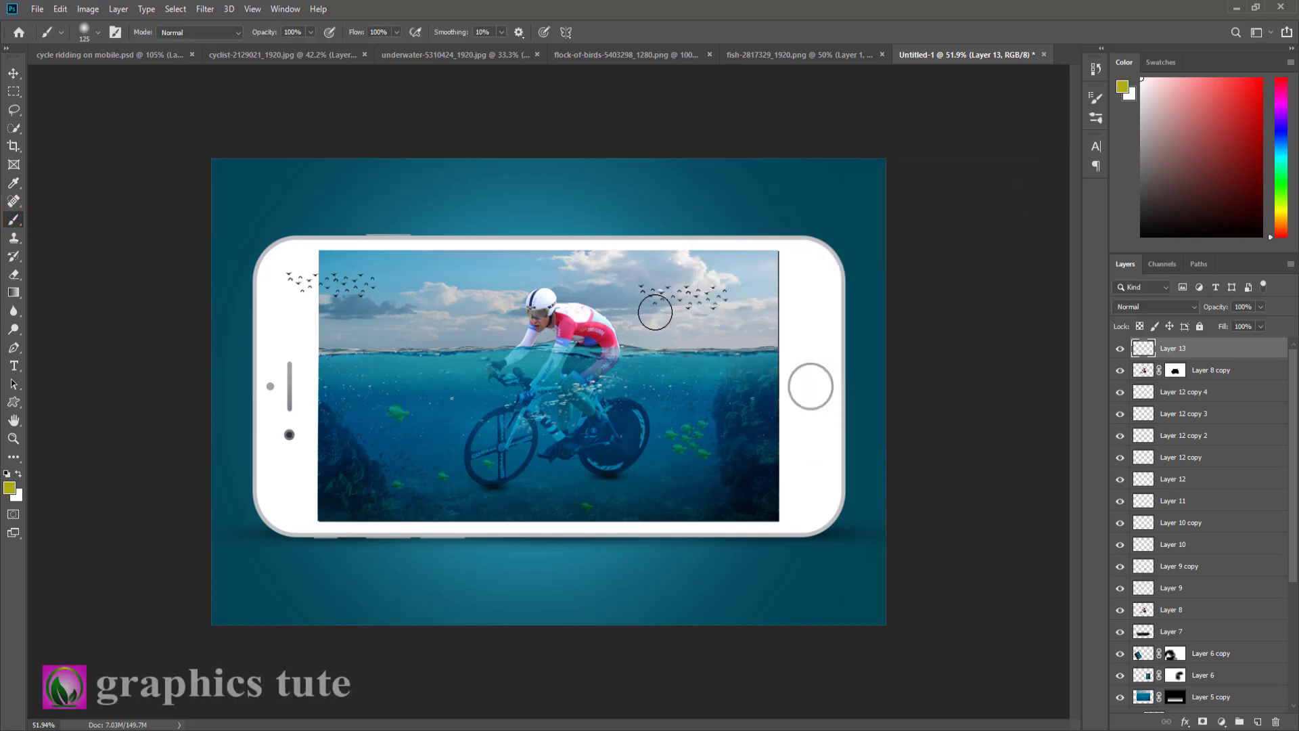
pyautogui.press(']')
pyautogui.press(']')
pyautogui.press(']')
pyautogui.press(']')
pyautogui.press(']')
pyautogui.click(699, 304)
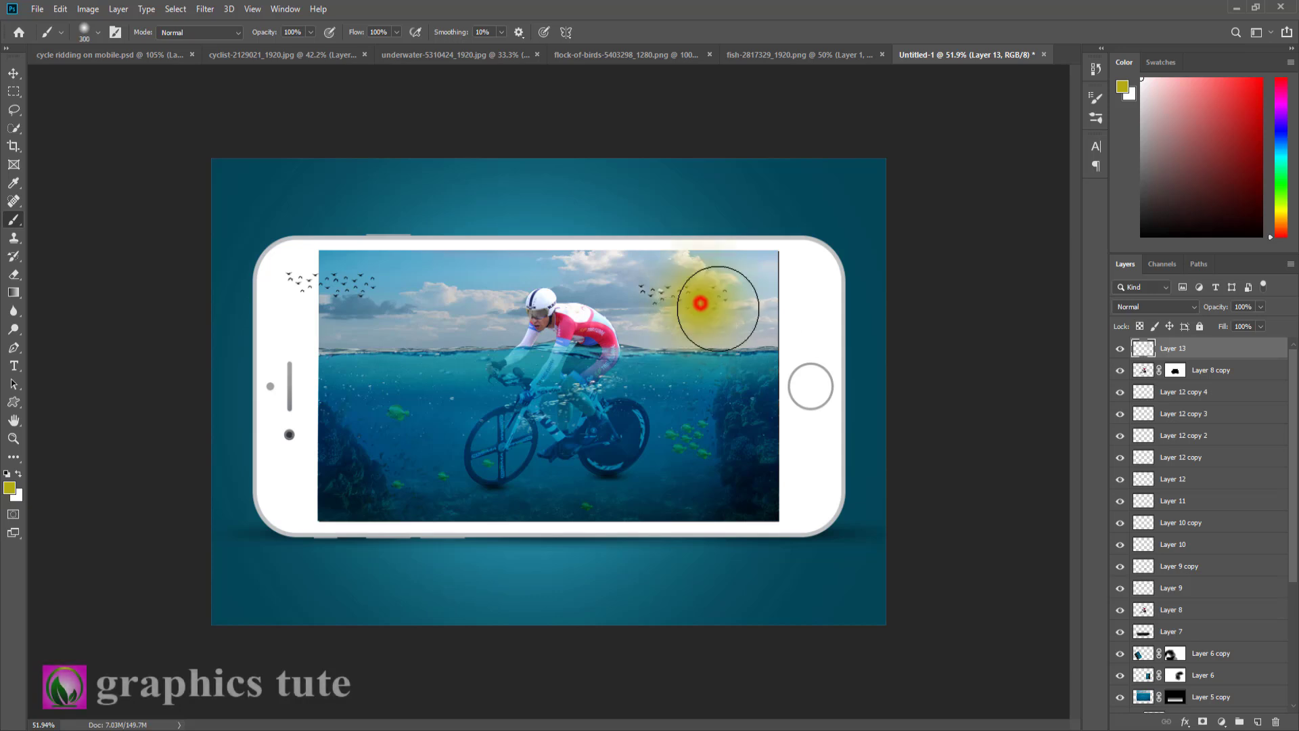
pyautogui.click(1141, 307)
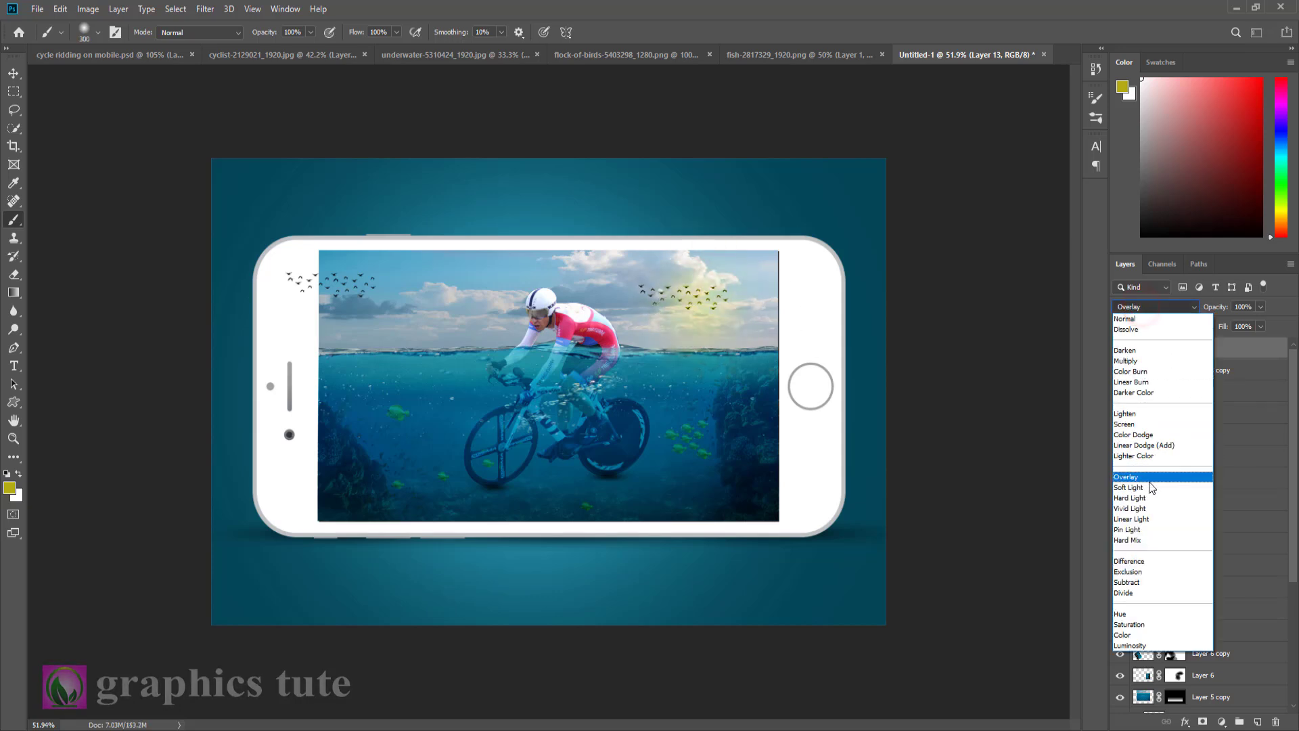
pyautogui.click(1139, 425)
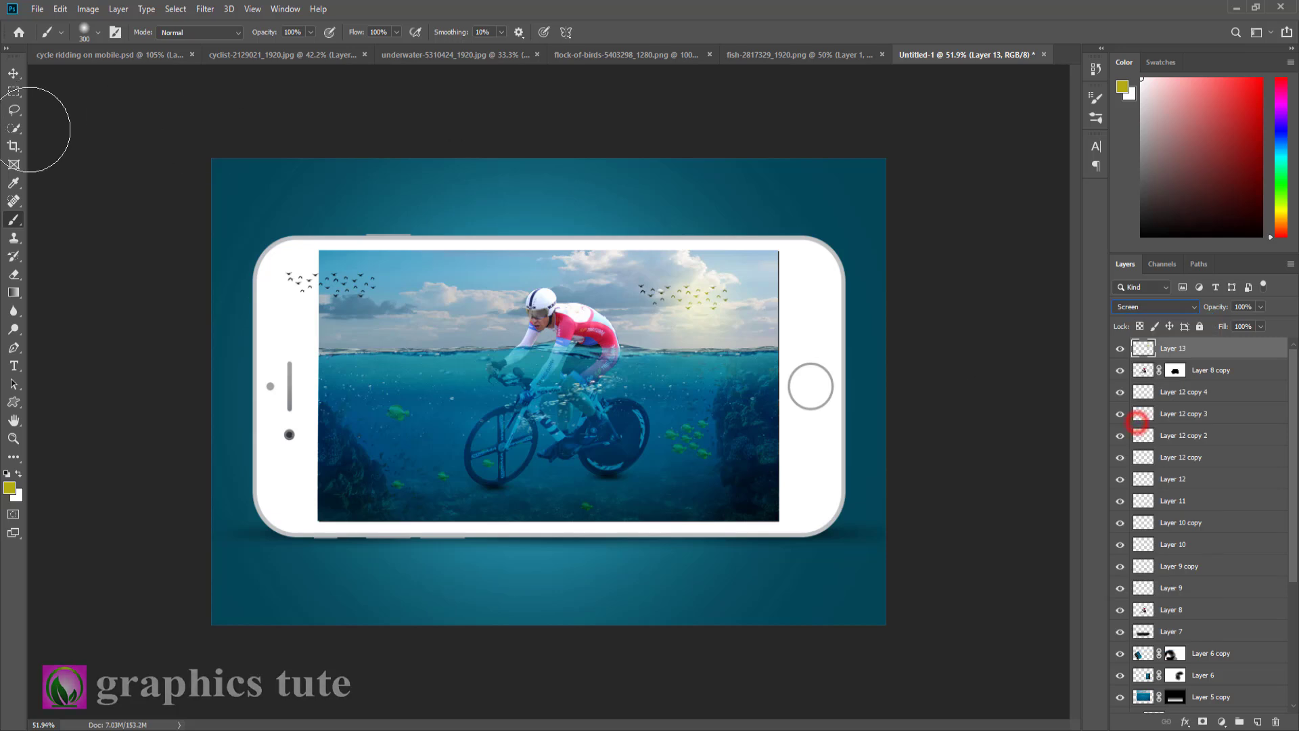
# Enlarge the yellow glow to about 136% width and 120% height over the sky's edge, at 81% layer opacity.
pyautogui.click(13, 72)
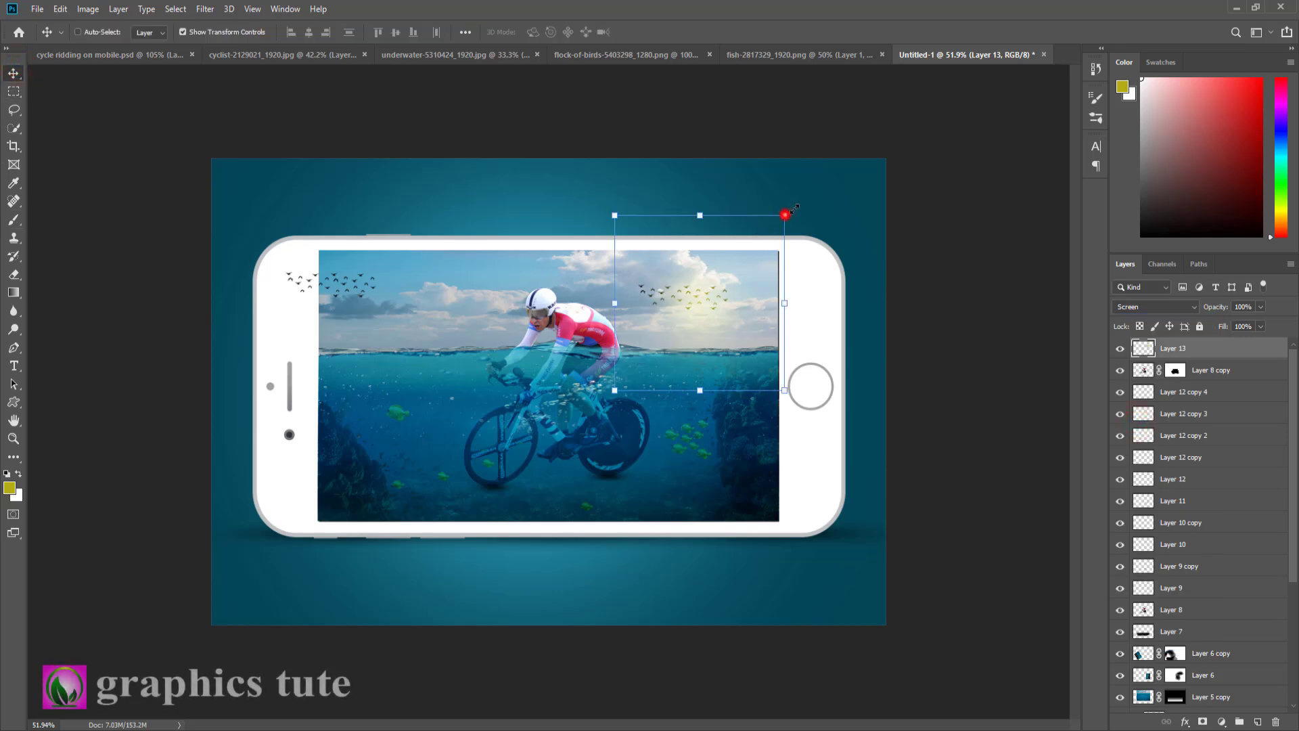
pyautogui.moveTo(784, 214); pyautogui.dragTo(800, 197)
pyautogui.moveTo(726, 308); pyautogui.dragTo(754, 308)
pyautogui.moveTo(623, 297); pyautogui.dragTo(599, 298)
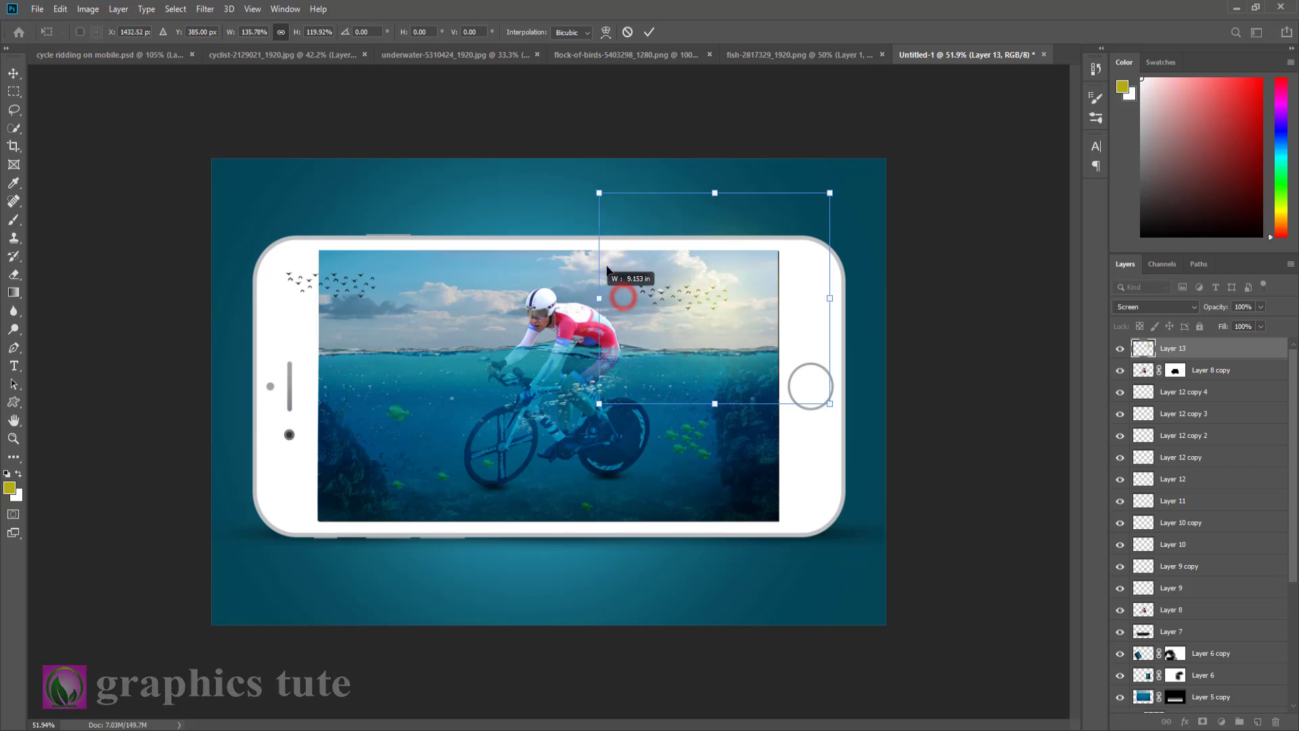
pyautogui.click(649, 32)
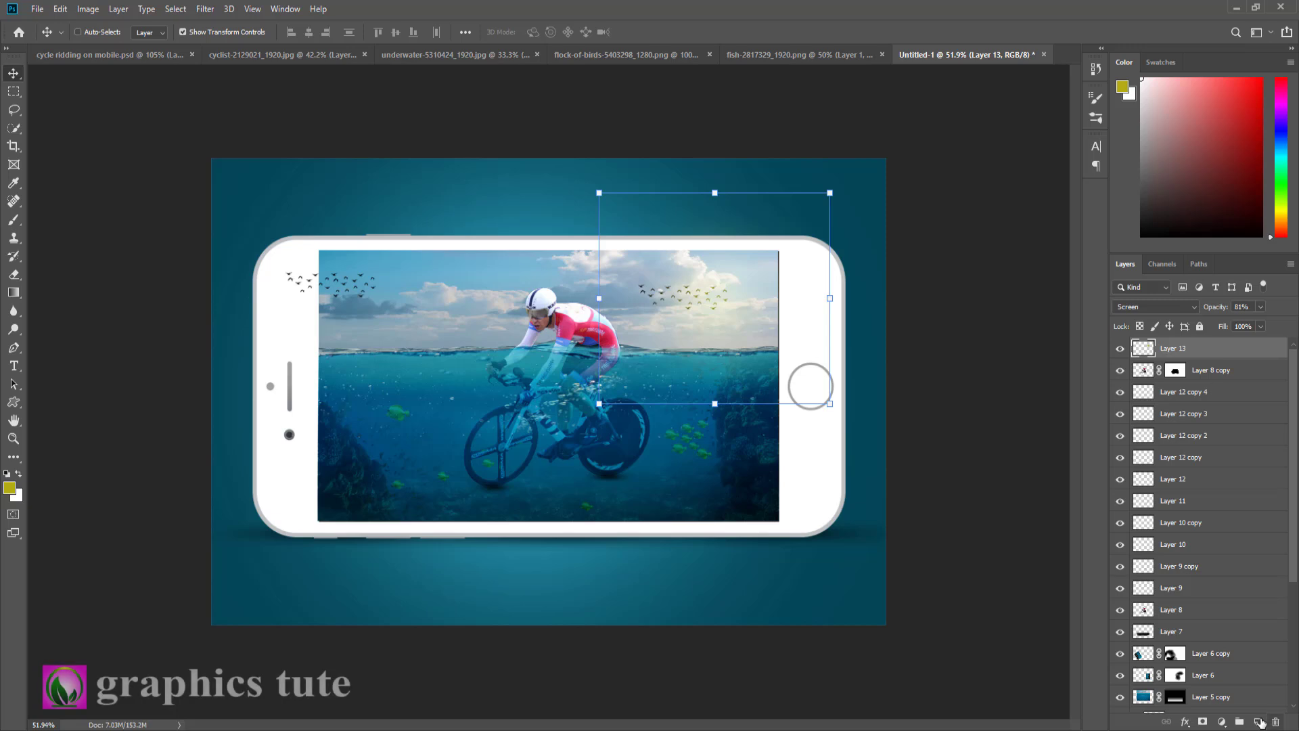
# Stamp all visible layers onto a new top layer and open it in the Camera Raw Filter.
pyautogui.click(1259, 723)
pyautogui.hotkey('ctrl', 'shift', 'alt', 'e')
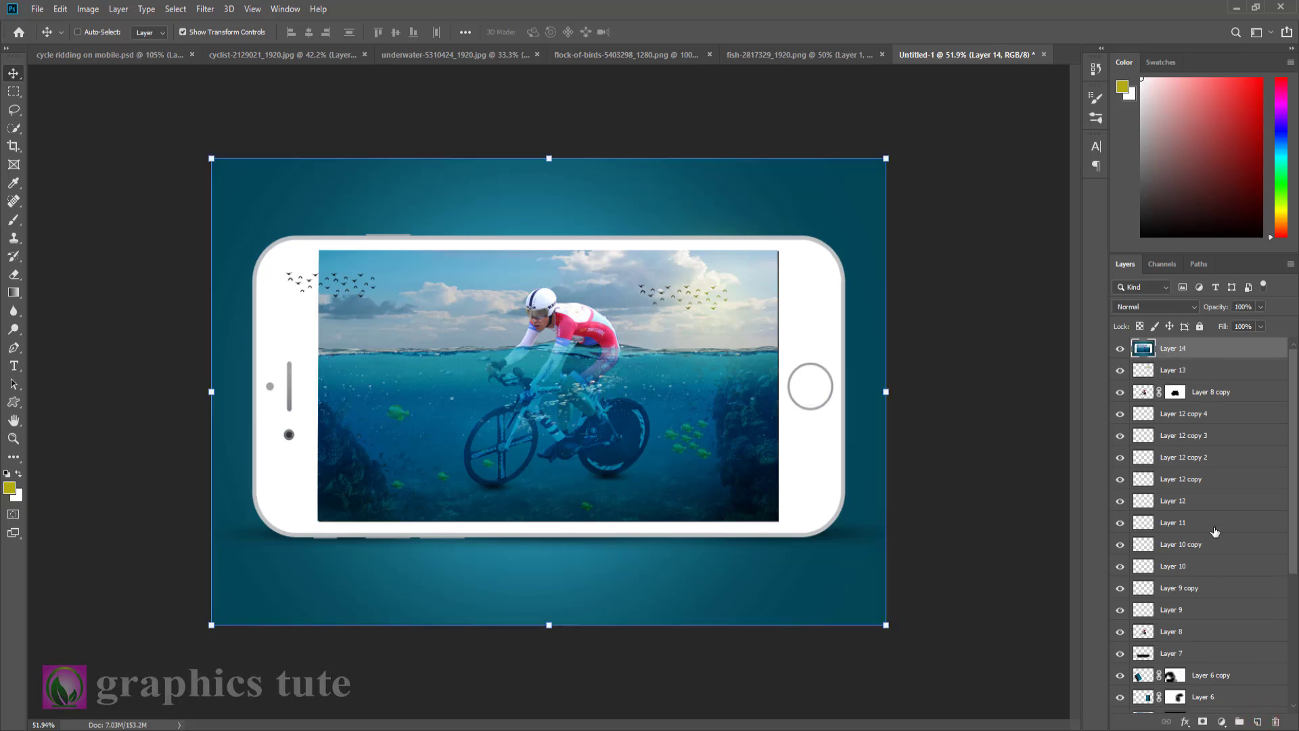
pyautogui.click(205, 9)
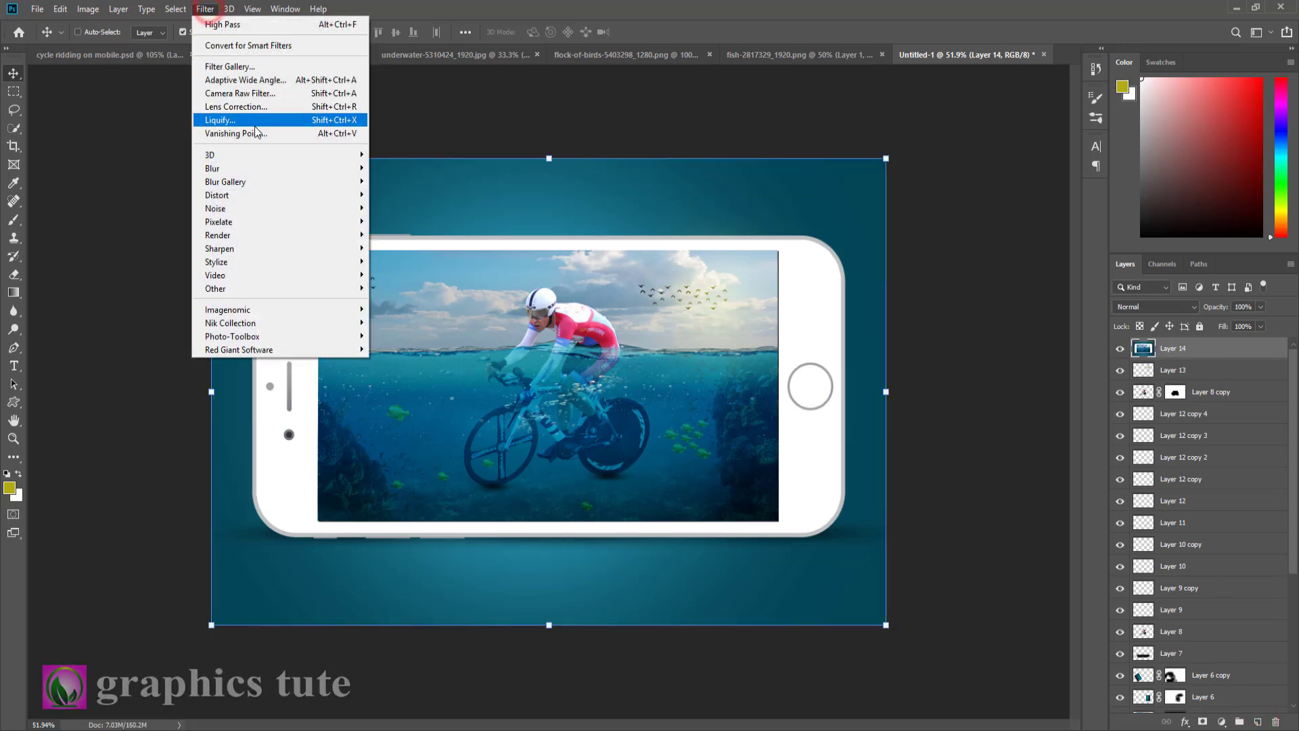
pyautogui.click(275, 95)
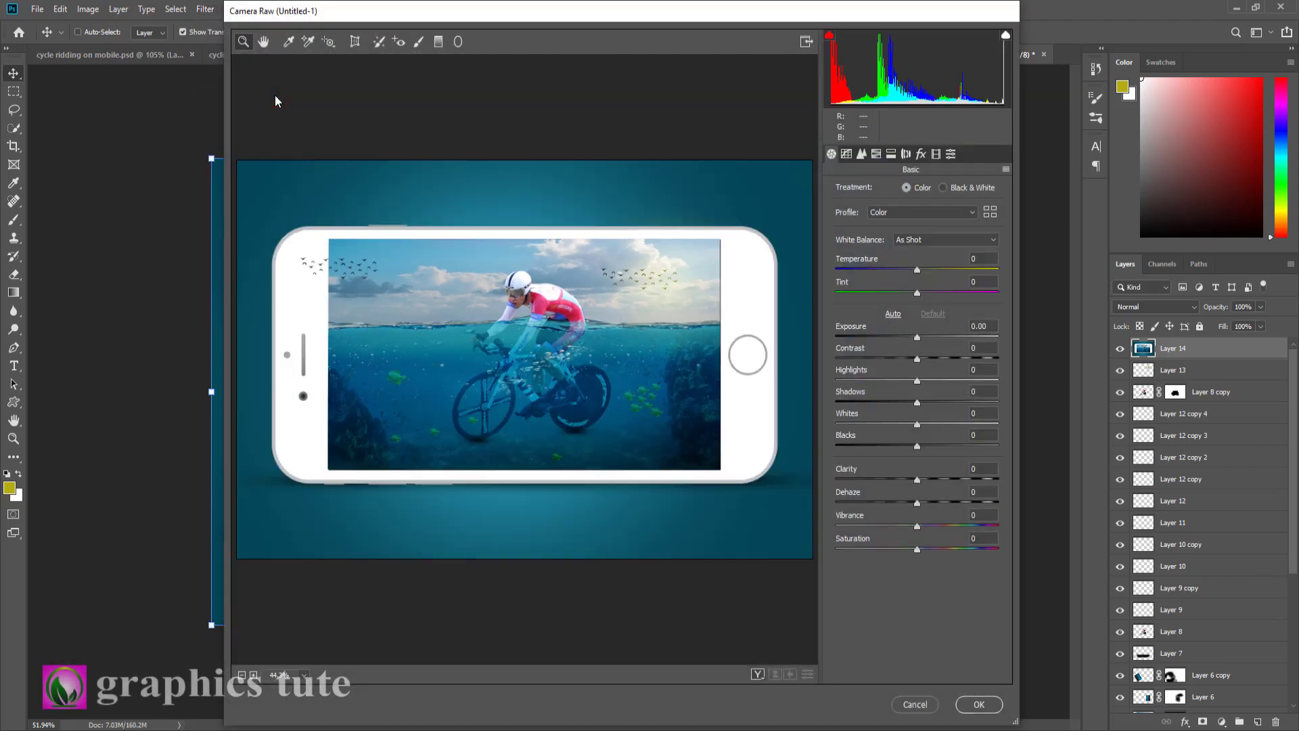
# Fine-tune the image's tone, white balance, clarity, vibrance and saturation, apply the filter, and compare the image with and without it.
pyautogui.moveTo(917, 358); pyautogui.dragTo(925, 429)
pyautogui.moveTo(916, 270); pyautogui.dragTo(920, 294)
pyautogui.moveTo(918, 480); pyautogui.dragTo(928, 526)
pyautogui.moveTo(918, 549); pyautogui.dragTo(928, 550)
pyautogui.click(979, 704)
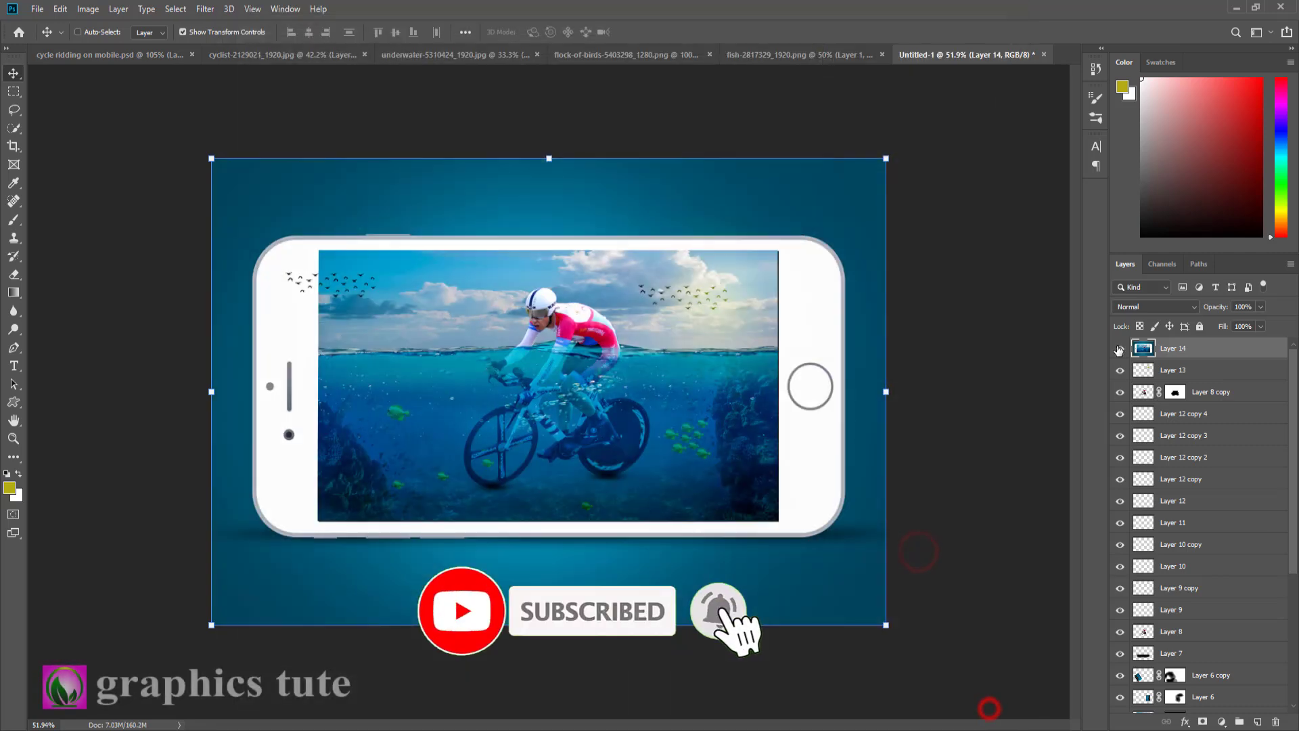
pyautogui.click(1120, 348)
pyautogui.click(1120, 348)
pyautogui.click(1120, 348)
pyautogui.click(1120, 348)
# Stamp the visible layers onto another new layer, set it to Linear Light and sharpen the image with a High Pass filter.
pyautogui.hotkey('ctrl', 'shift', 'alt', 'e')
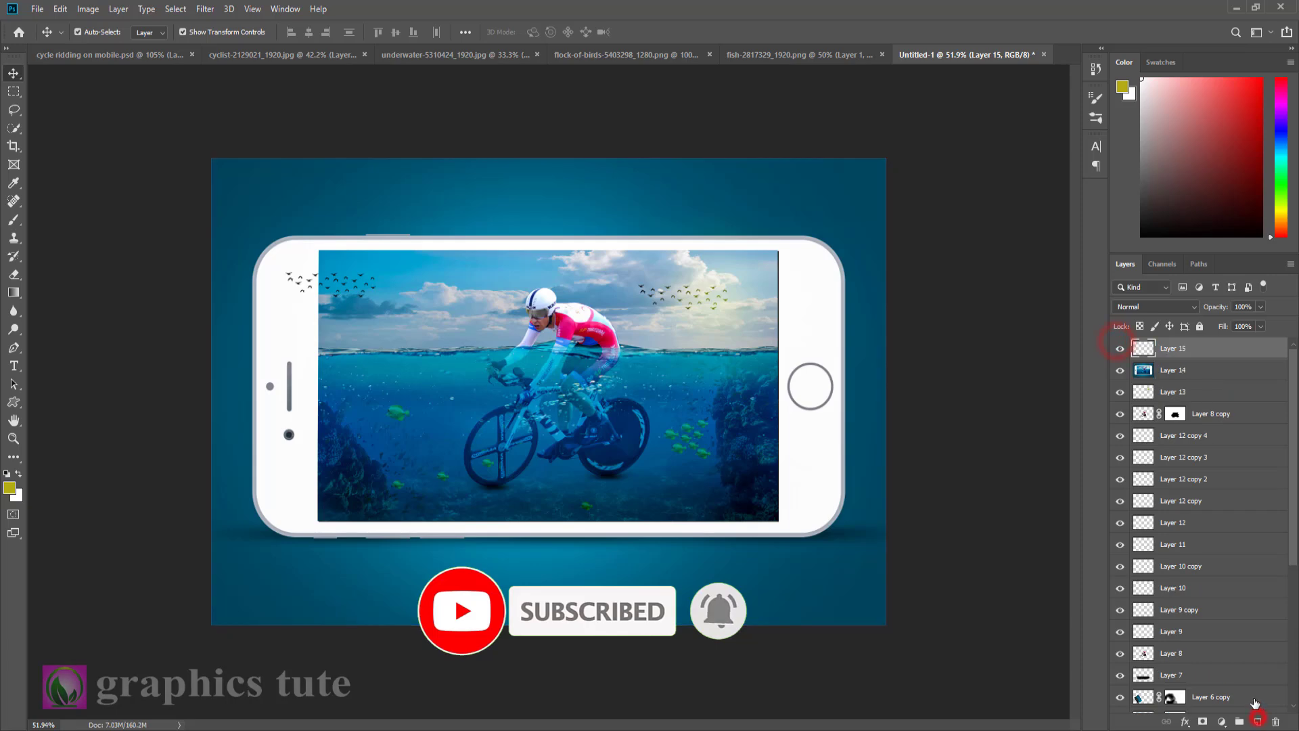
pyautogui.click(1128, 306)
pyautogui.click(1144, 518)
pyautogui.click(205, 8)
pyautogui.moveTo(223, 284)
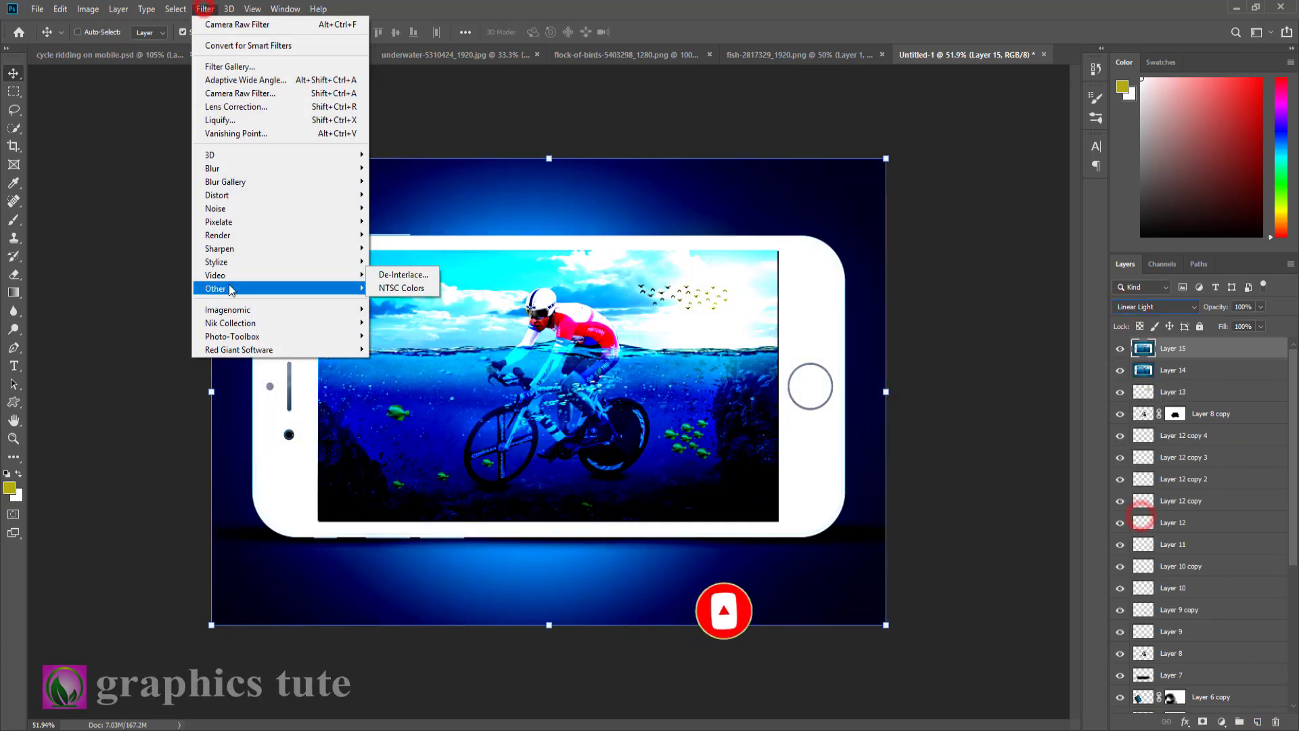
pyautogui.click(399, 273)
pyautogui.moveTo(704, 157); pyautogui.dragTo(917, 154)
pyautogui.click(923, 178)
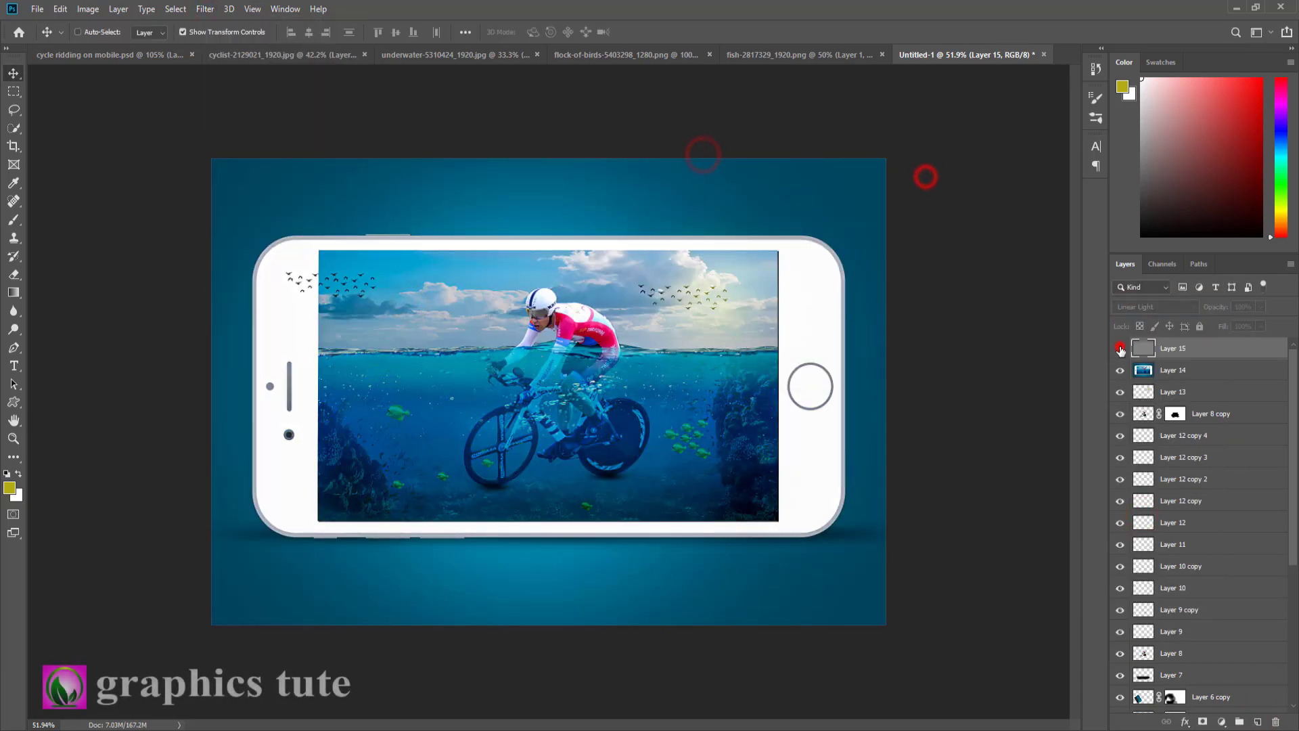
pyautogui.click(14, 438)
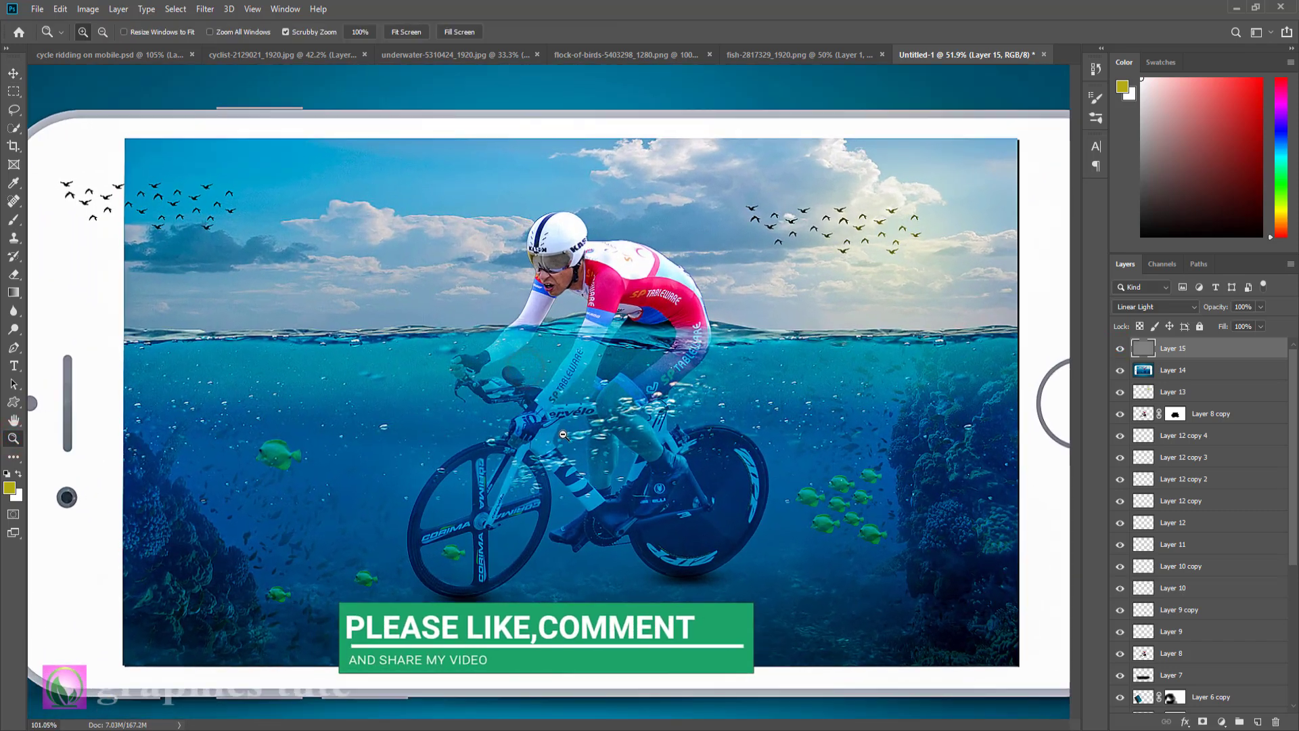